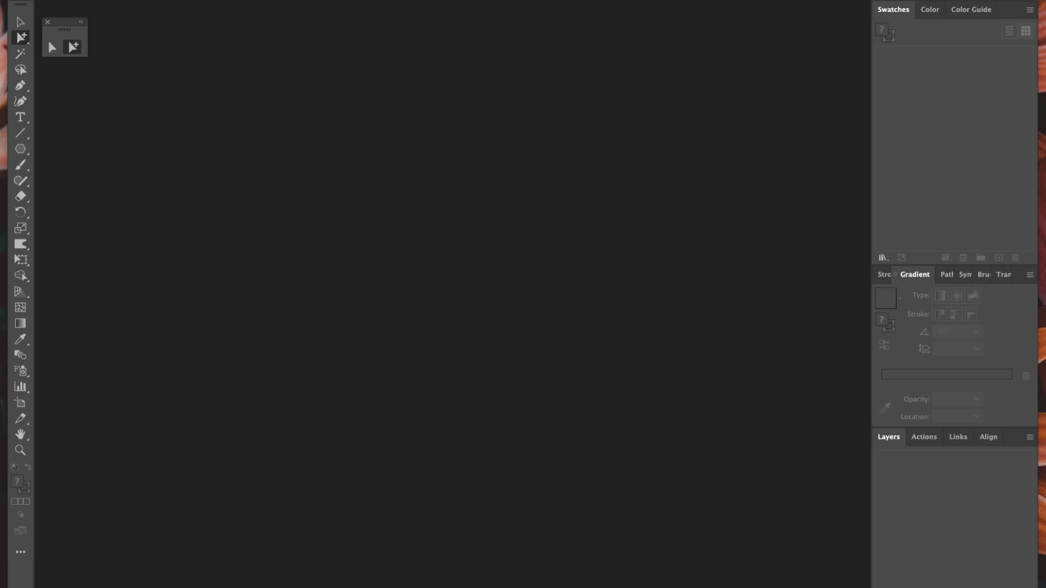
- Create a new 1280 × 1024 pt landscape document in RGB Color
key("super+n")
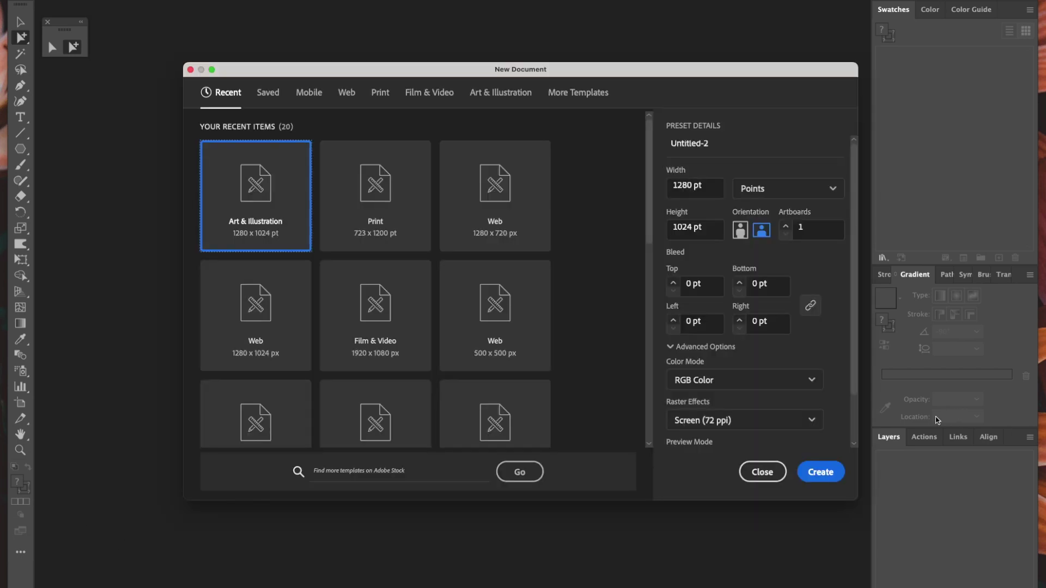
left_click(818, 473)
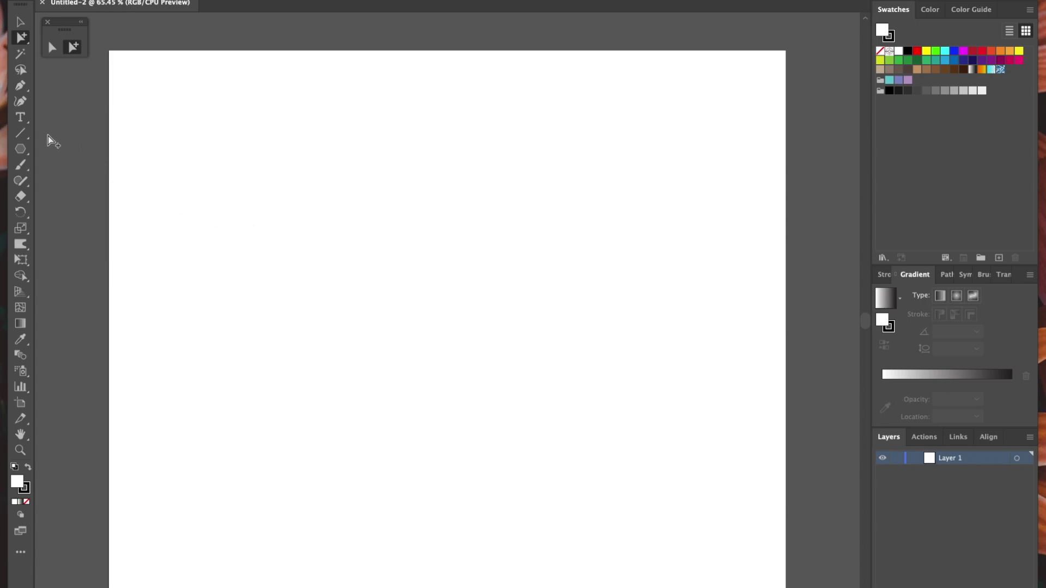
- Choose the Rectangle tool and set the fill to the Water With Horizon 5 gradient from the Water gradient library
left_click(21, 149)
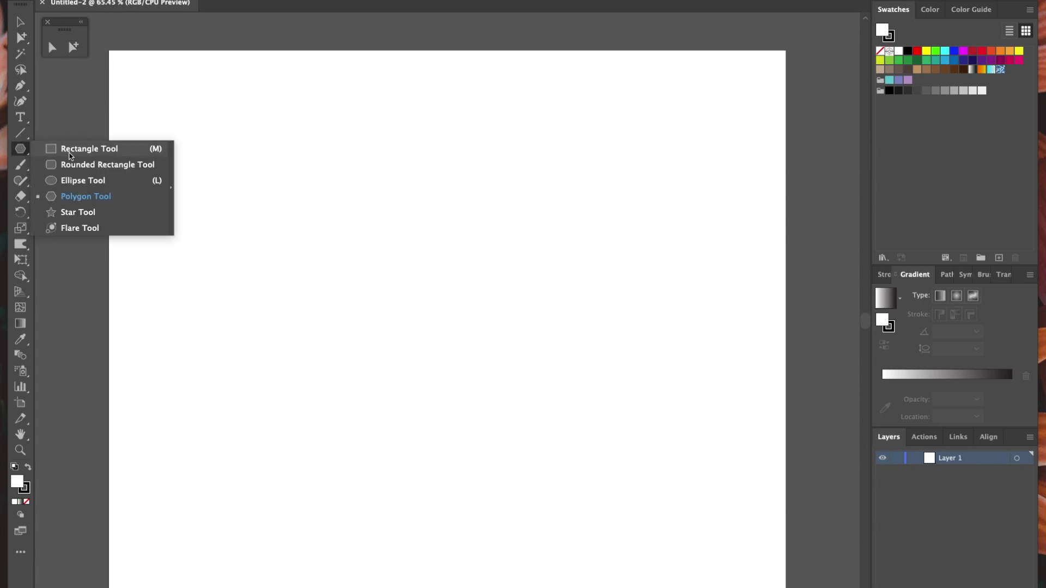
left_click(85, 154)
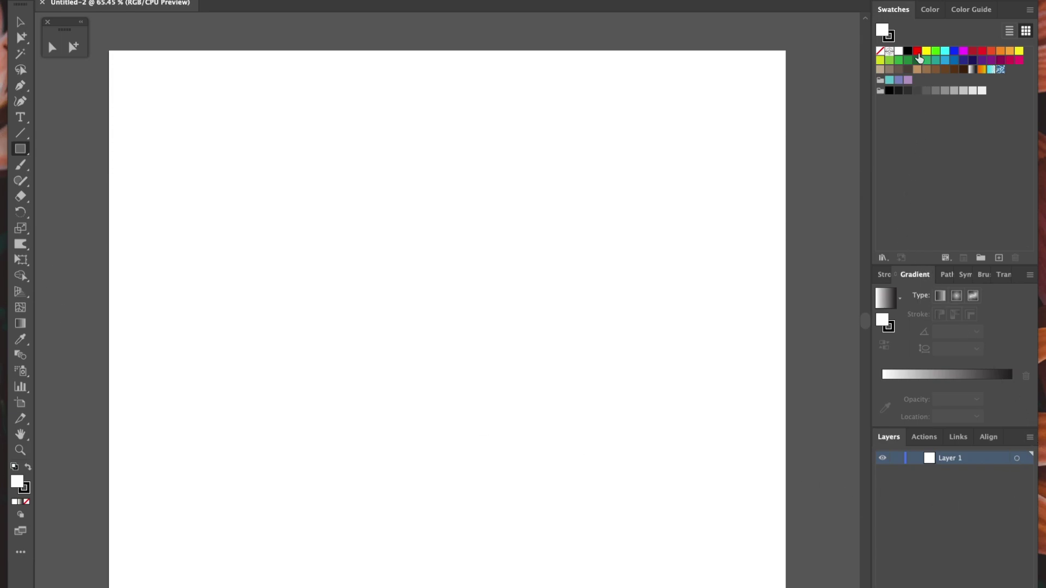
left_click(883, 258)
left_click(883, 258)
left_click(883, 258)
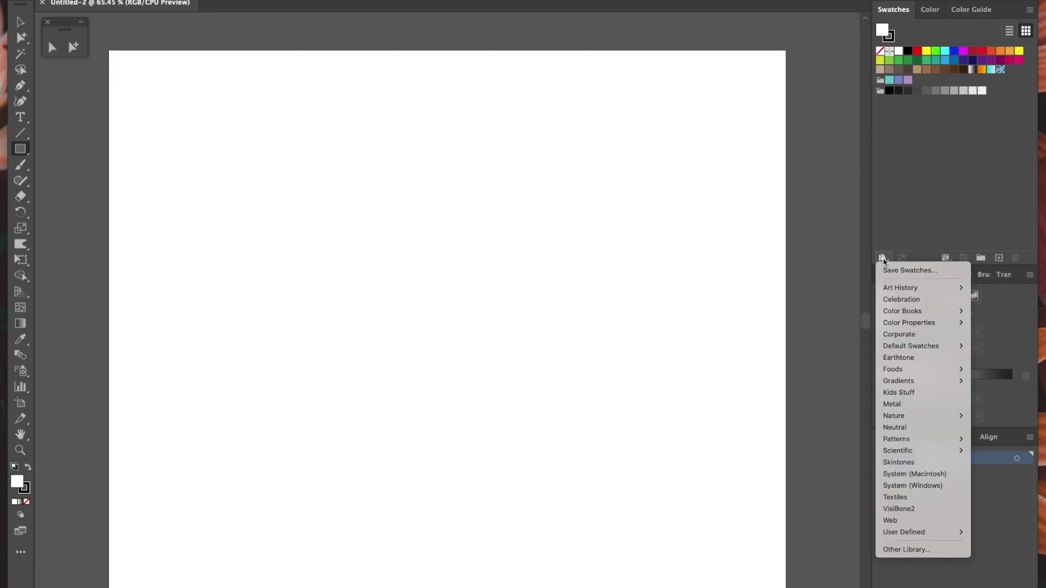
mouse_move(896, 385)
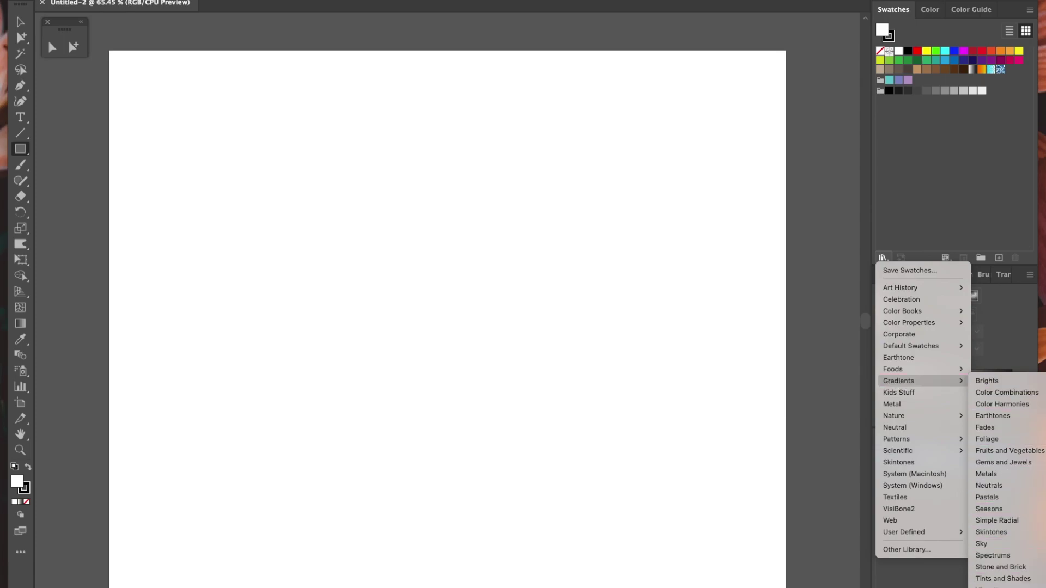
left_click(989, 587)
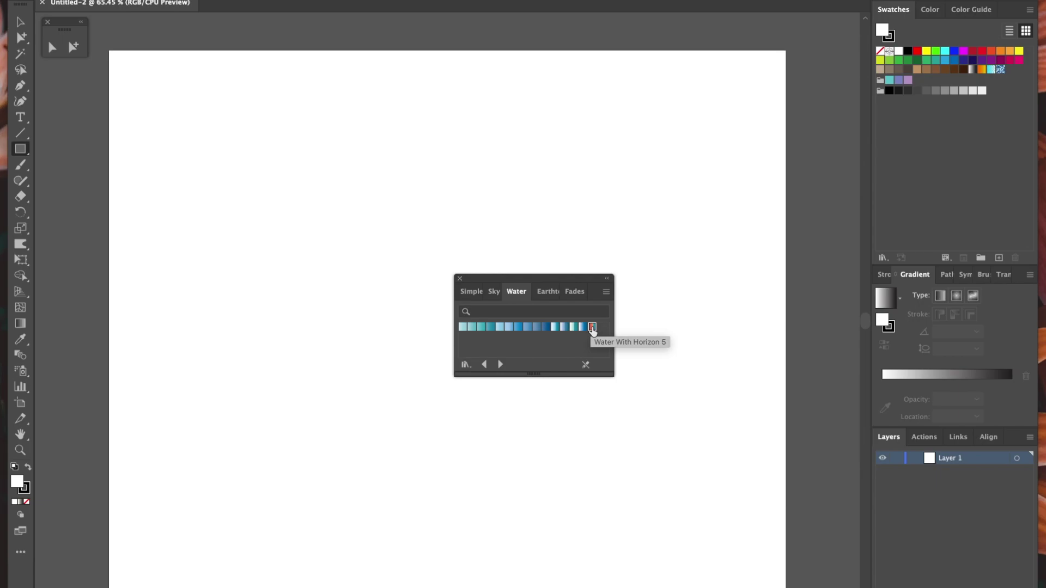
left_click(593, 331)
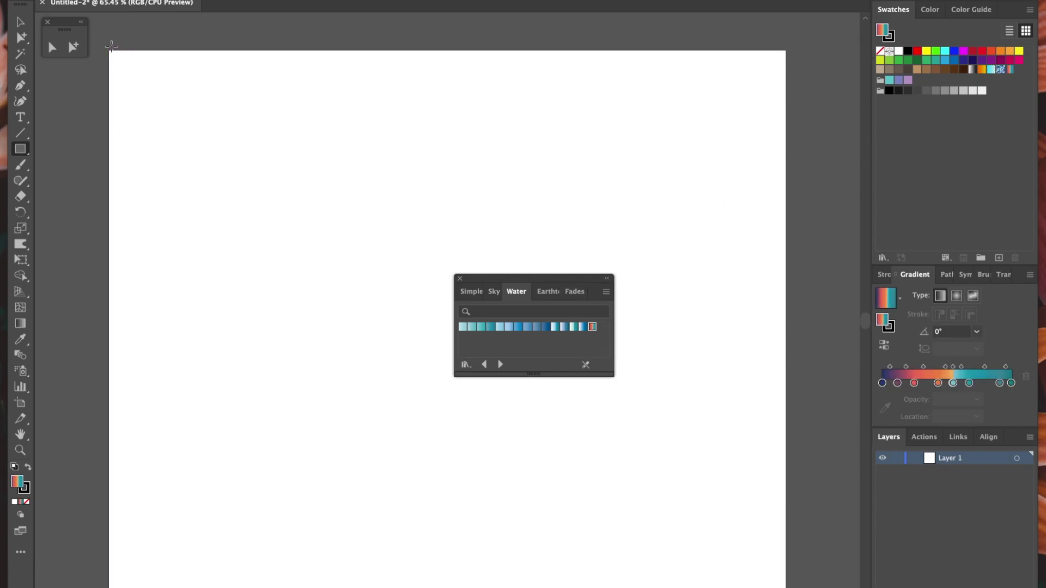
- Cover the whole artboard with a gradient-filled rectangle and set its gradient angle to -90°
left_click_drag(111, 47, 785, 587)
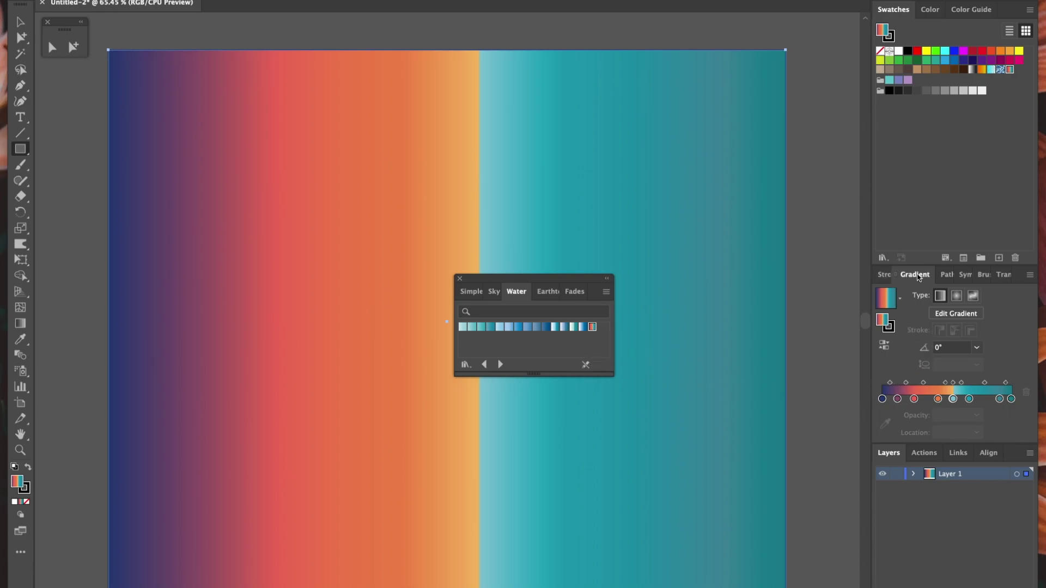
left_click(977, 348)
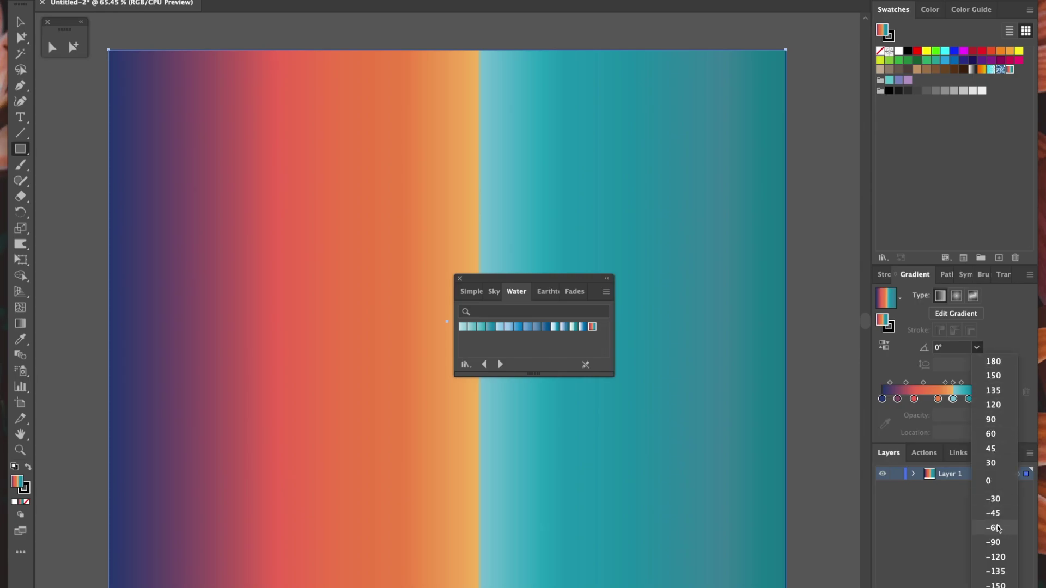
left_click(994, 543)
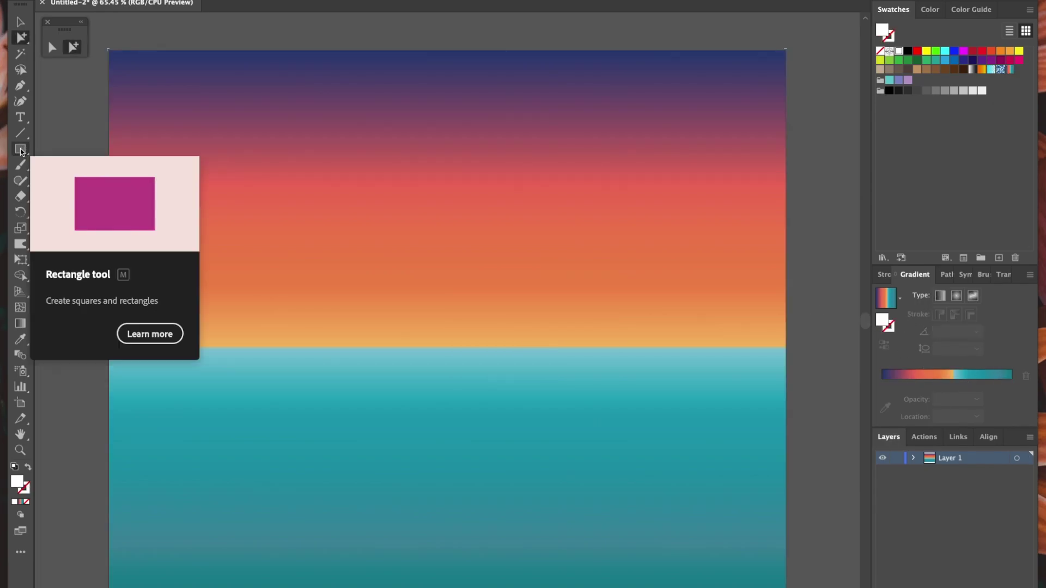
- Place a white triangle in the sky as a polygon with a 50 pt radius and 3 sides
left_click(20, 150)
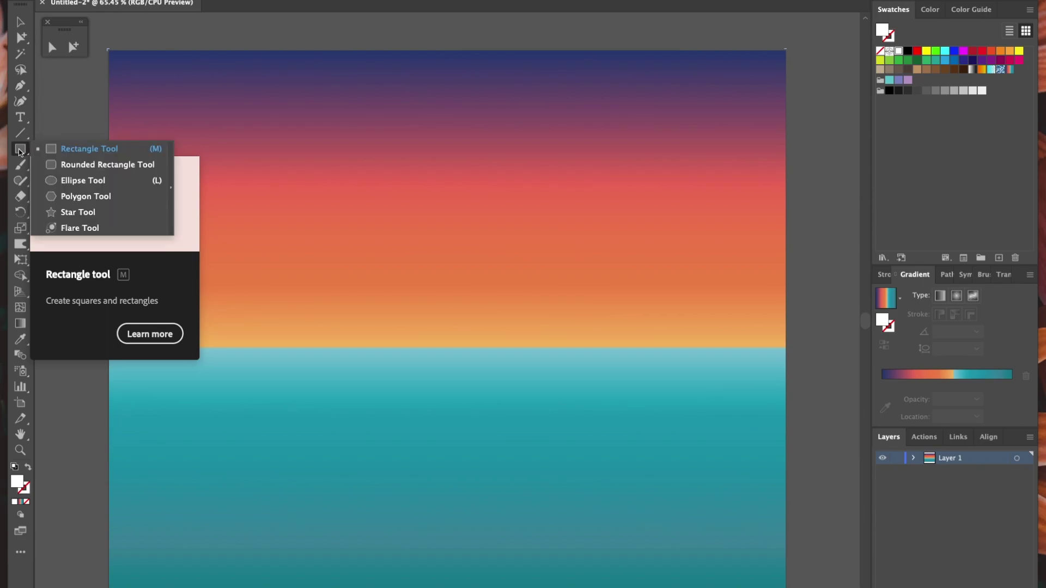
left_click(85, 197)
left_click(445, 263)
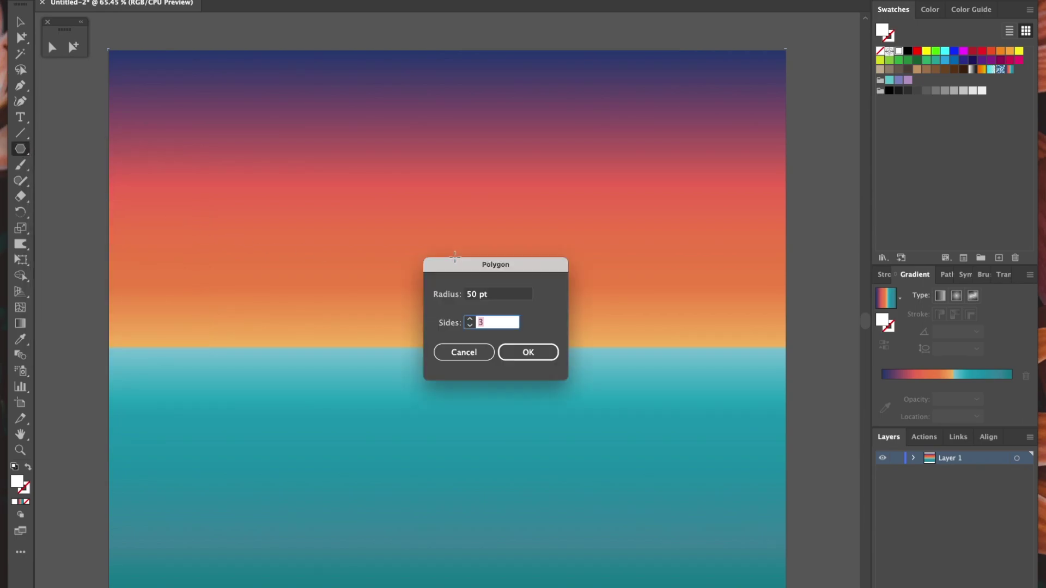
left_click(469, 320)
left_click(470, 319)
left_click(470, 319)
left_click(470, 320)
left_click(469, 326)
left_click(469, 326)
left_click(470, 327)
left_click(469, 327)
left_click(528, 352)
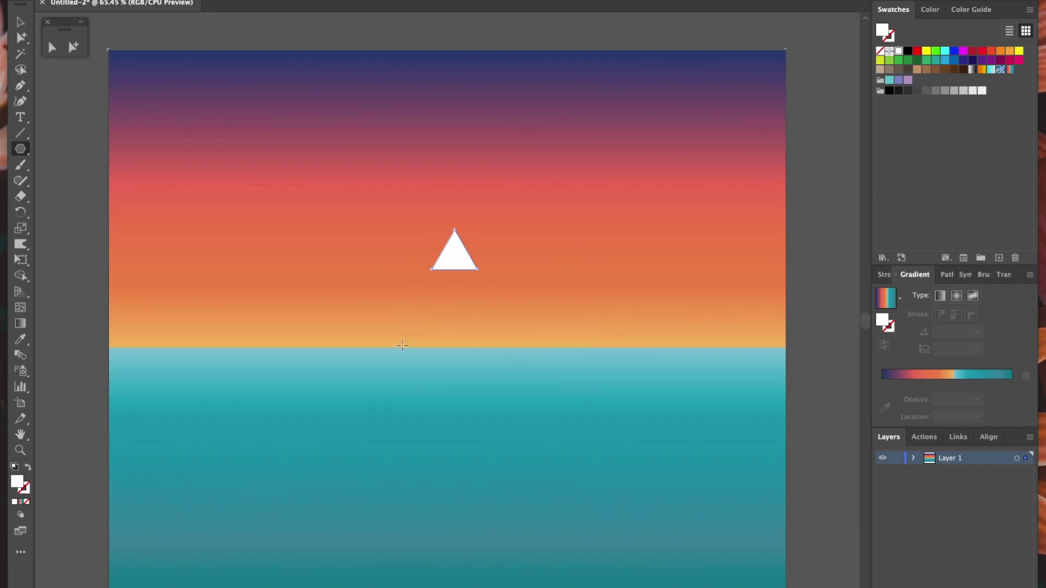
- Stretch the triangle's base down past the horizon with Free Transform to form a long, narrow wedge
left_click(71, 47)
left_click(21, 260)
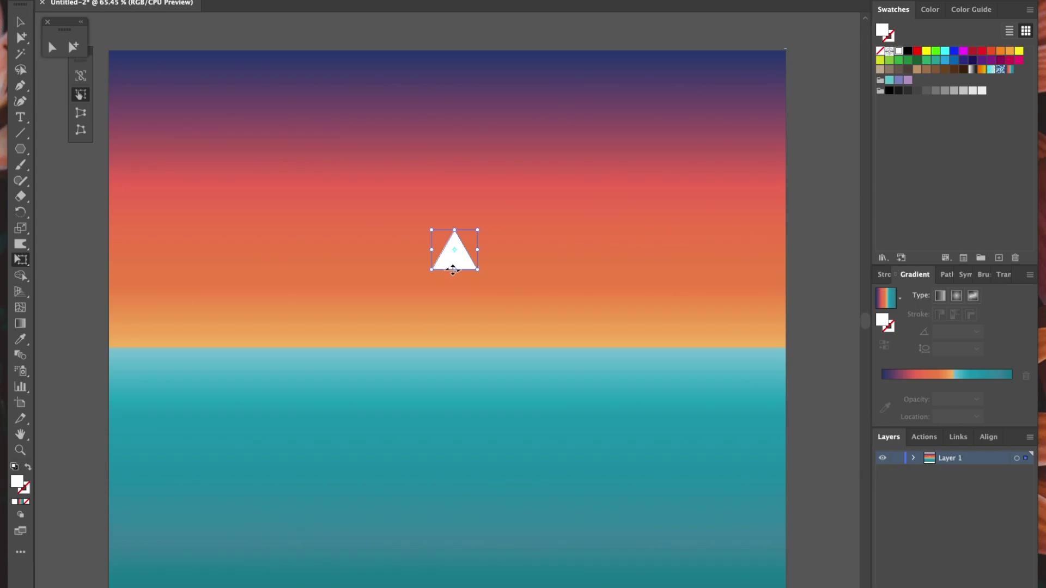
left_click_drag(455, 269, 455, 587)
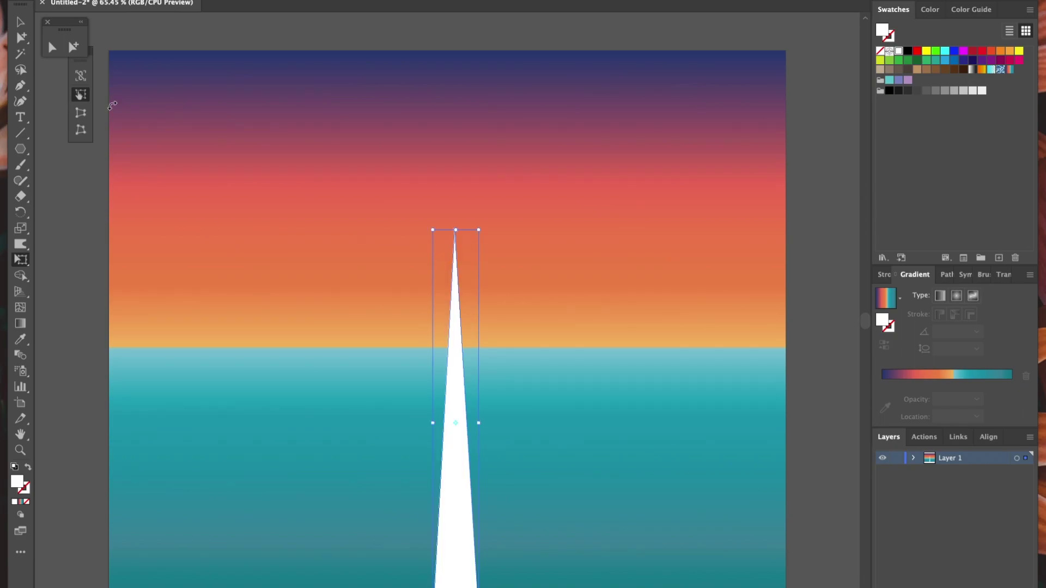
- Rotate the wedge until almost horizontal and place it just above the horizon, its tip near the artboard's centre and its base toward the right edge
key("a")
left_click(19, 260)
left_click_drag(339, 211, 333, 541)
left_click_drag(526, 408, 672, 293)
left_click_drag(789, 223, 739, 277)
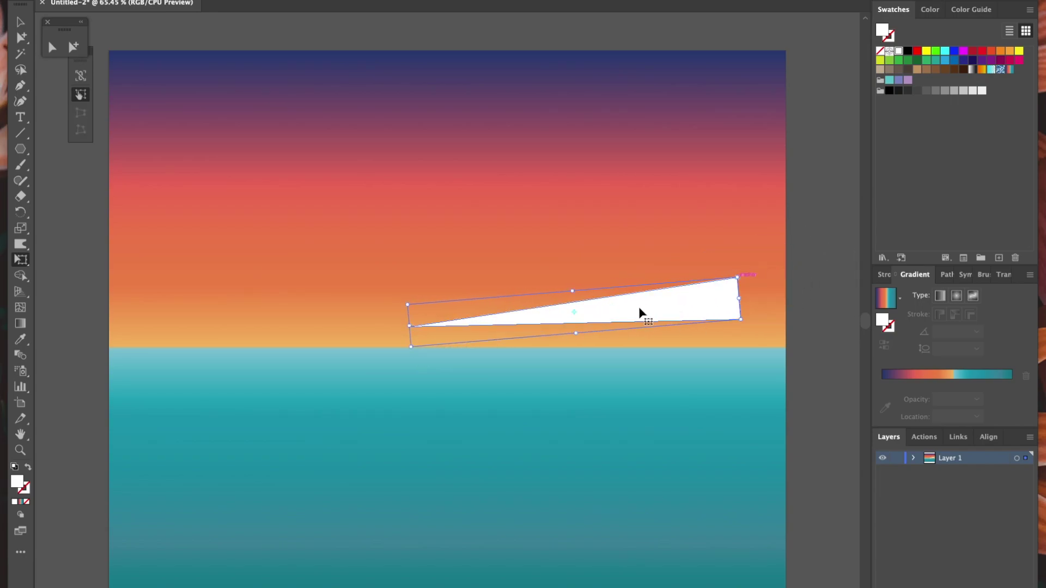
left_click_drag(640, 313, 677, 326)
left_click_drag(757, 290, 755, 300)
left_click_drag(714, 319, 721, 322)
left_click(73, 47)
left_click(75, 184)
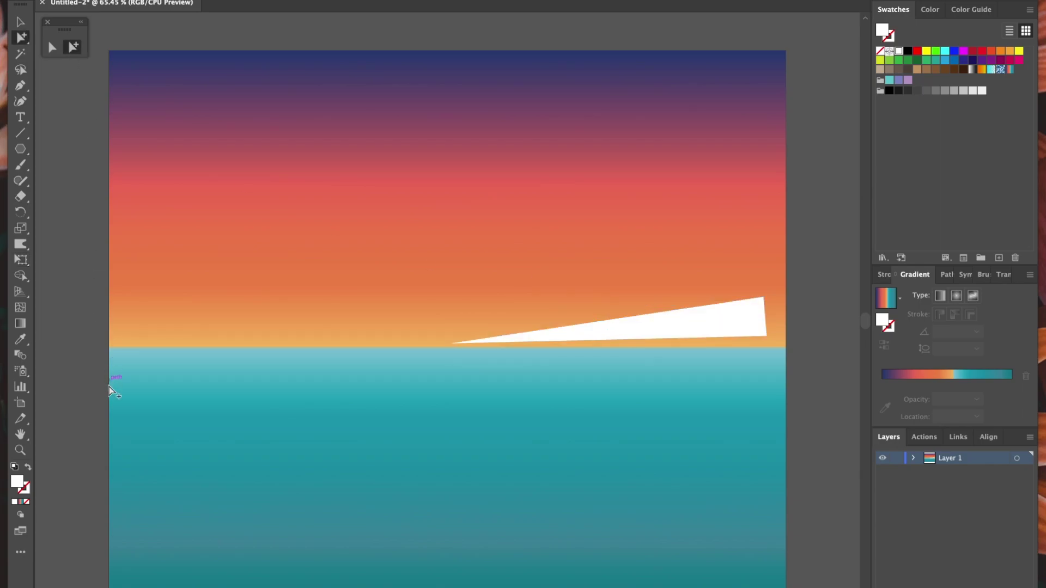
- Open the Rotate settings for the wedge with the pivot set at its pointed tip
left_click(669, 326)
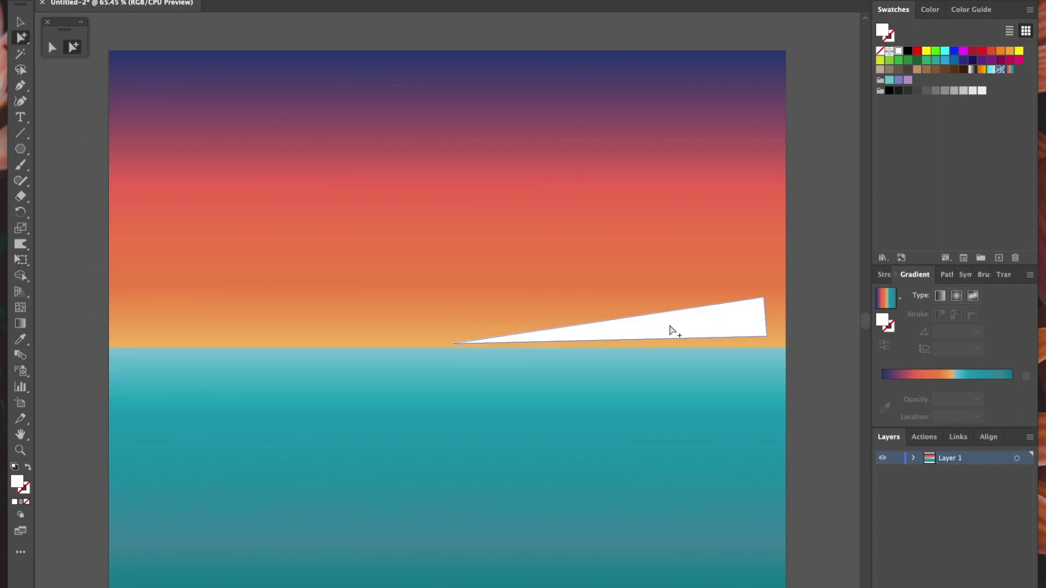
left_click(21, 213)
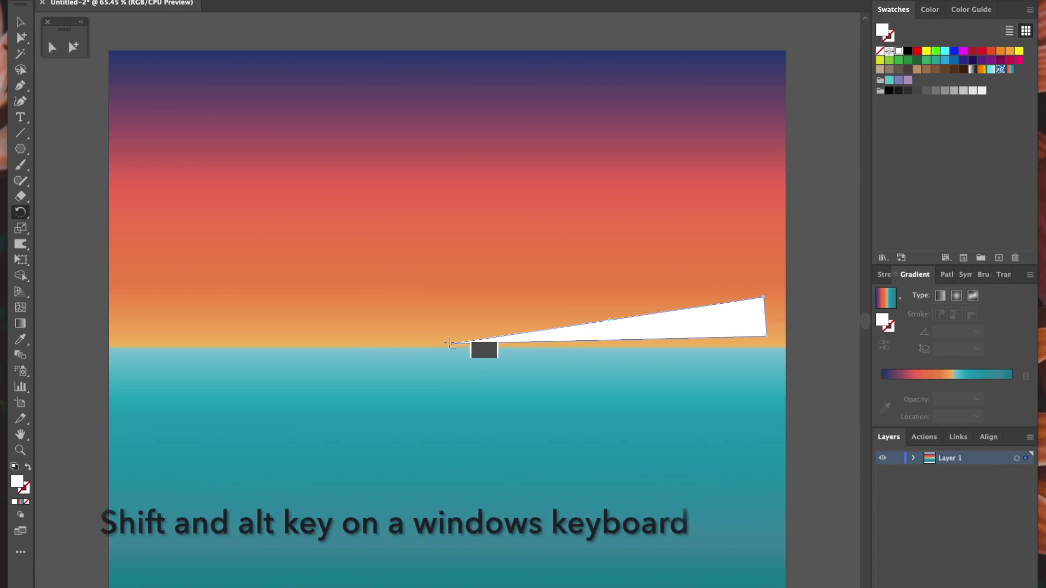
left_click(450, 345, "alt")
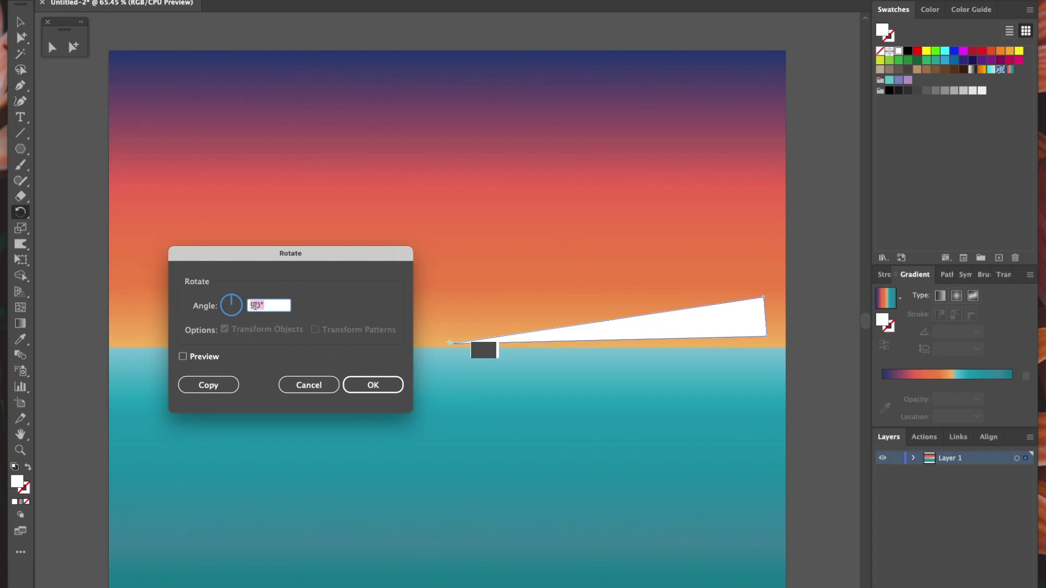
- Try a rotation angle of 20° for the wedge with the preview
type("20")
key("Tab")
key("space")
key("space")
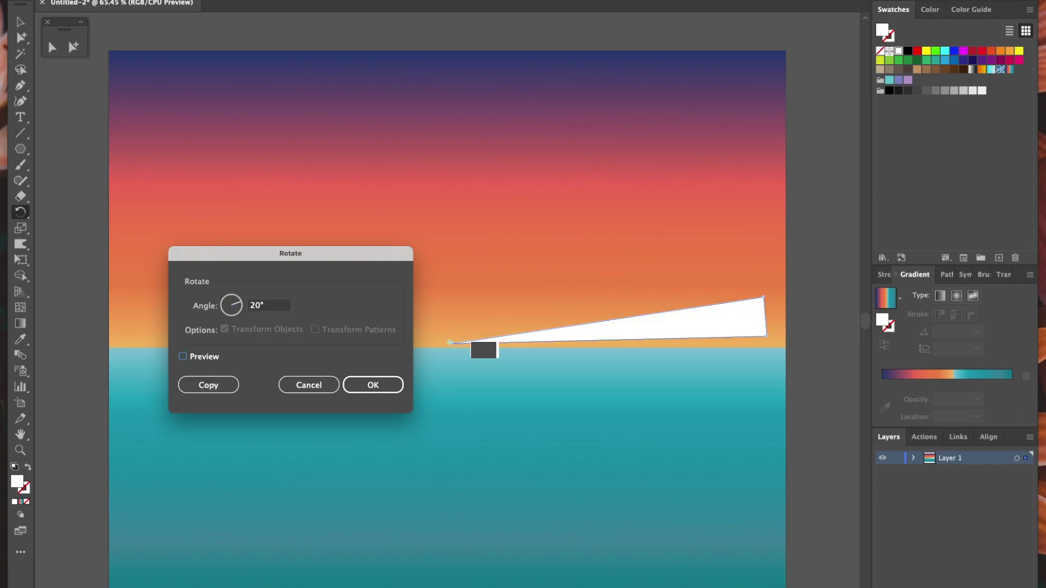
key("Tab")
key("Tab")
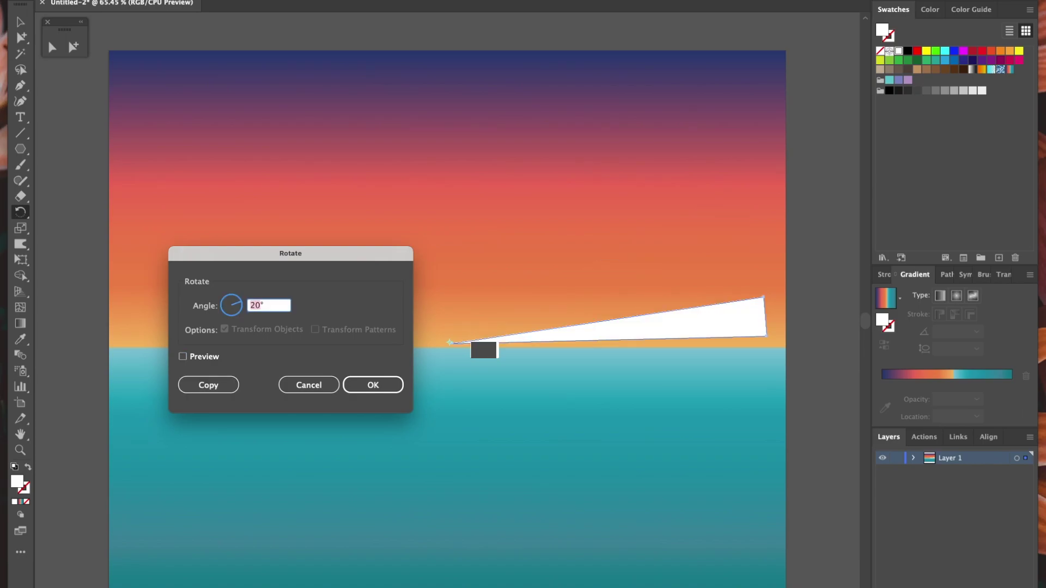
- Set the rotation angle to 15°, preview it, and create a rotated copy of the wedge
type("15")
key("Tab")
key("space")
key("space")
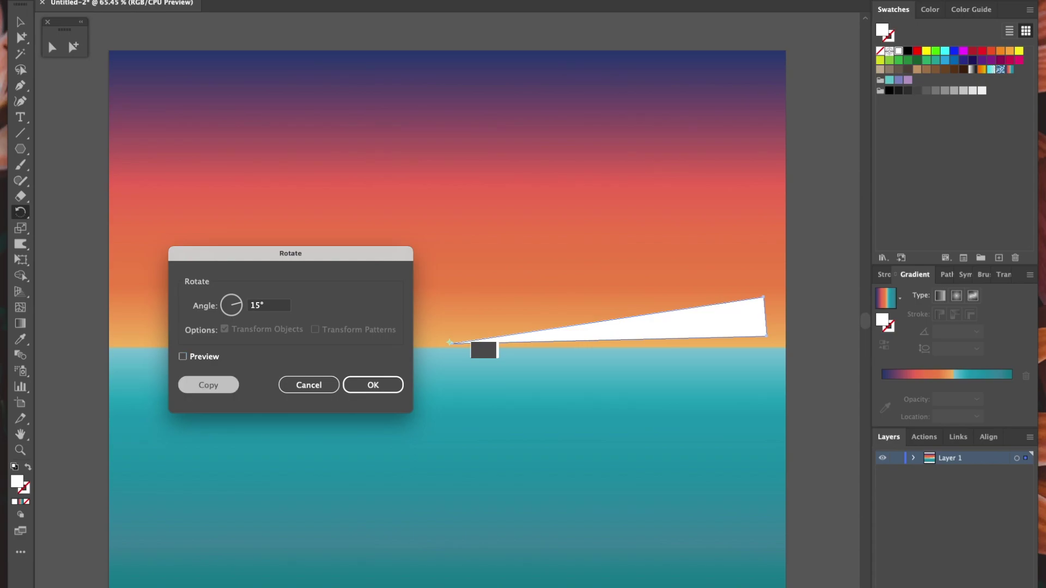
key("Return")
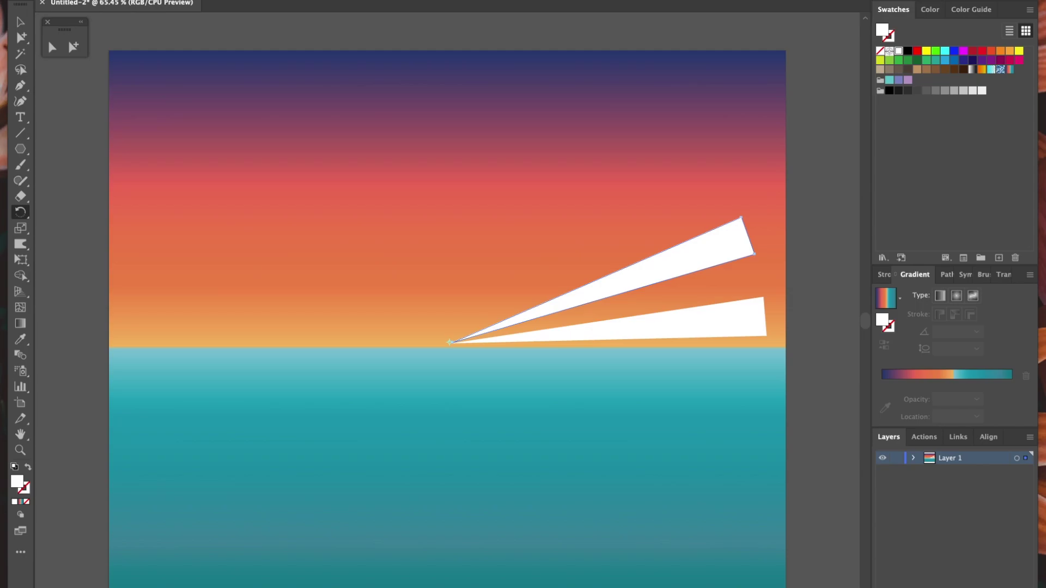
- Repeat the rotated copy until 12 wedges fan out across the sky in a half circle above the horizon
key("super+d")
key("super+d")
key("super+d")
key("super+d")
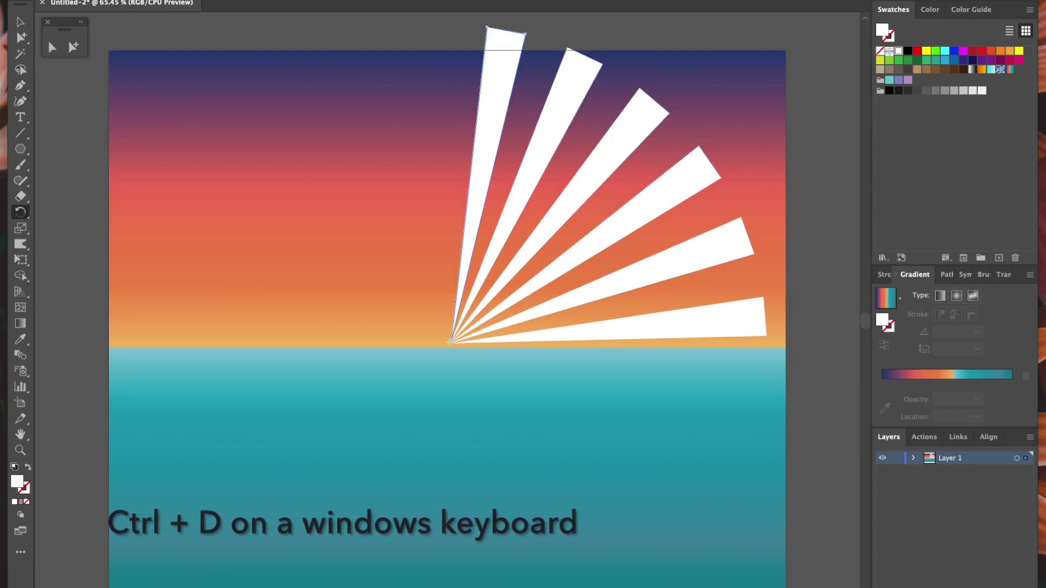
key("super+d")
key("super+d")
key("super+d")
key("super+d")
key("super+d")
key("super+d")
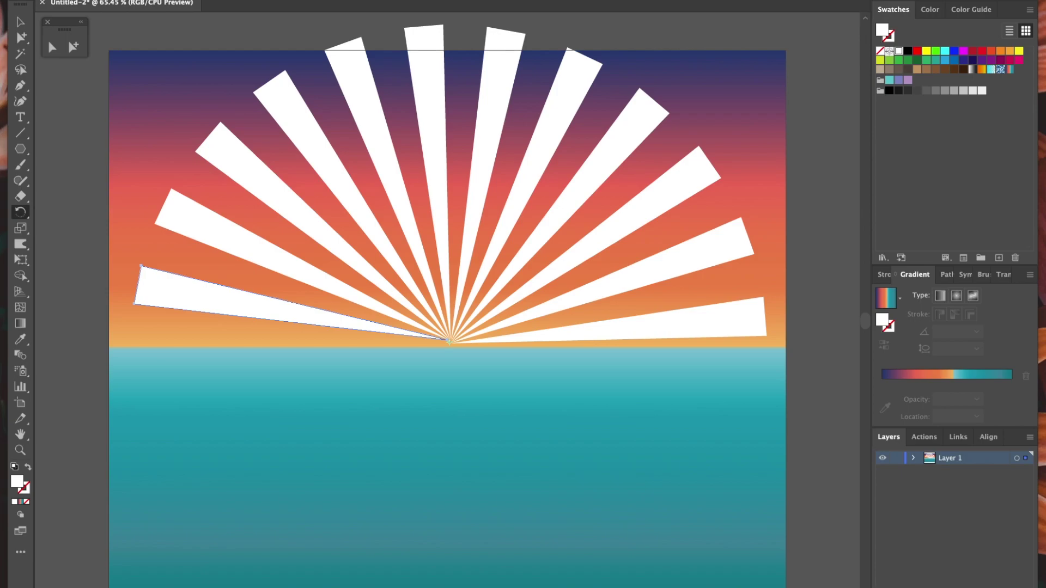
- Select all the wedges, shrink the fan proportionally to fit inside the artboard, and rotate it slightly so both sides are level
key("super+a")
key("e")
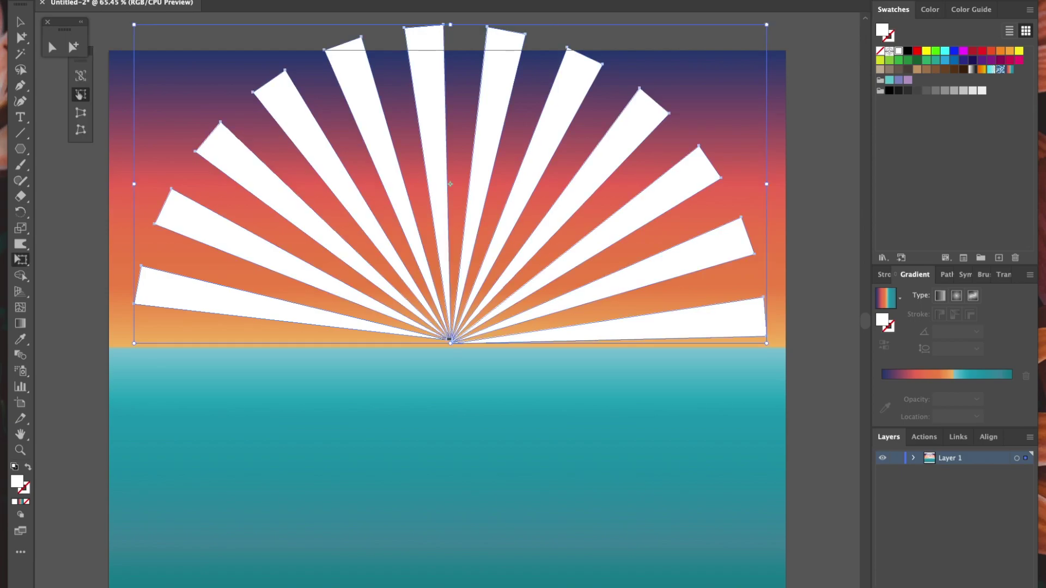
left_click_drag(766, 24, 654, 81)
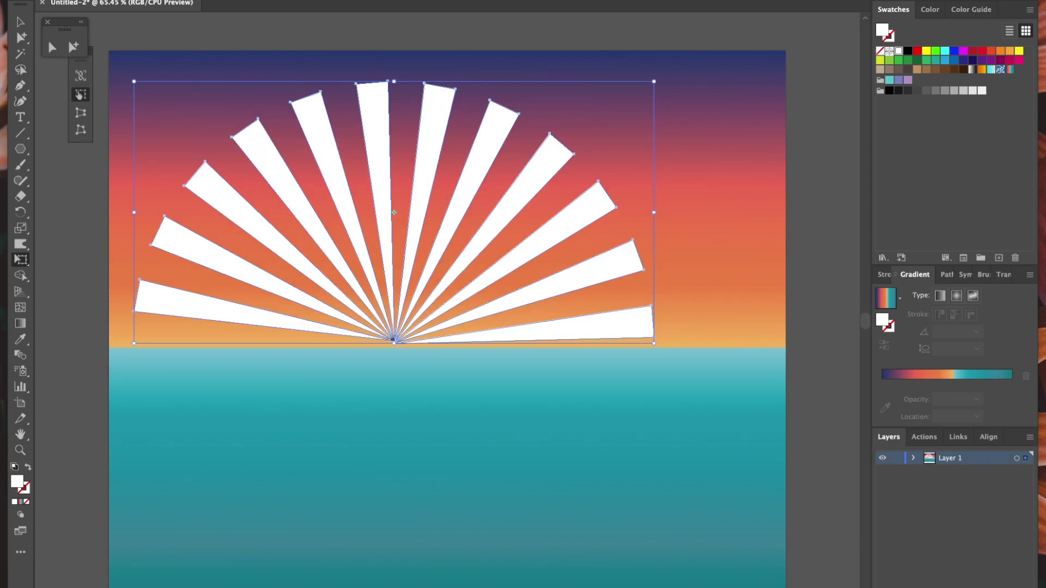
mouse_move(729, 242)
left_mouse_down()
mouse_move(726, 234)
mouse_move(732, 250)
left_mouse_up()
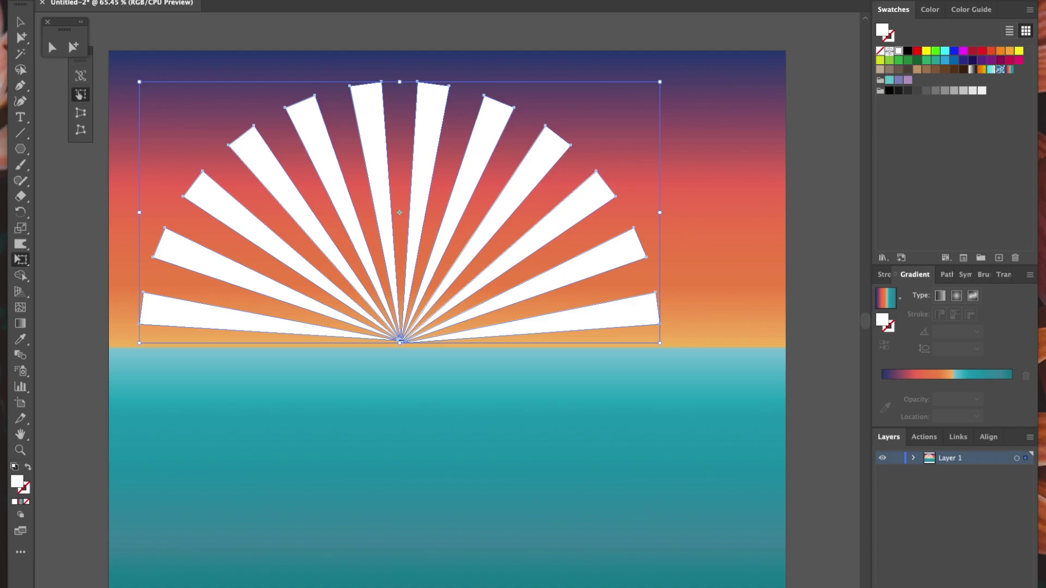
- Centre the fan of rays horizontally on the artboard and nudge it down onto the horizon line
key("a")
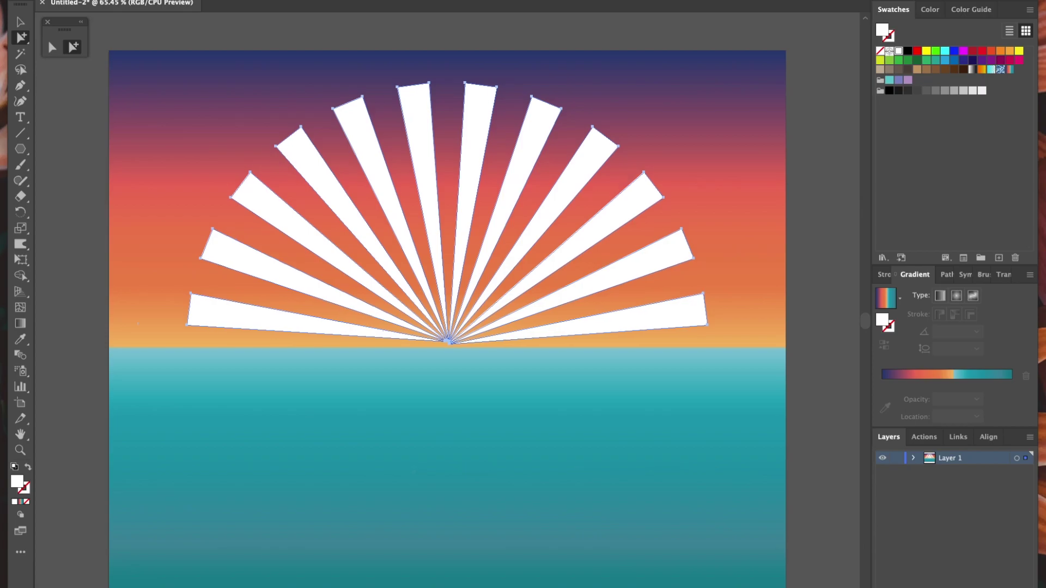
key("Down")
key("Down")
key("Down")
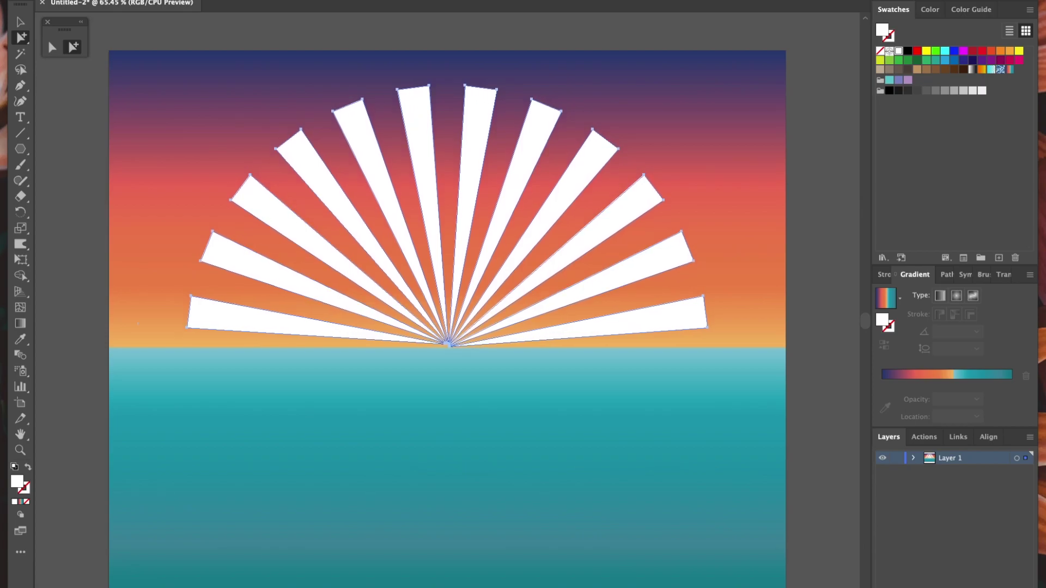
- Fill the selected rays with a white-to-transparent gradient from the Fades gradient library
left_click(884, 258)
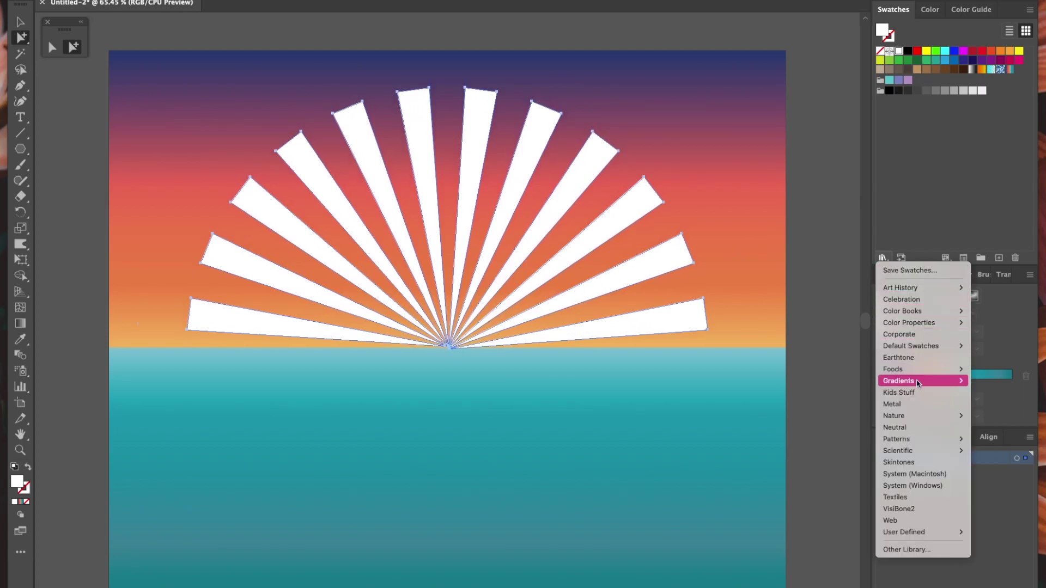
mouse_move(918, 383)
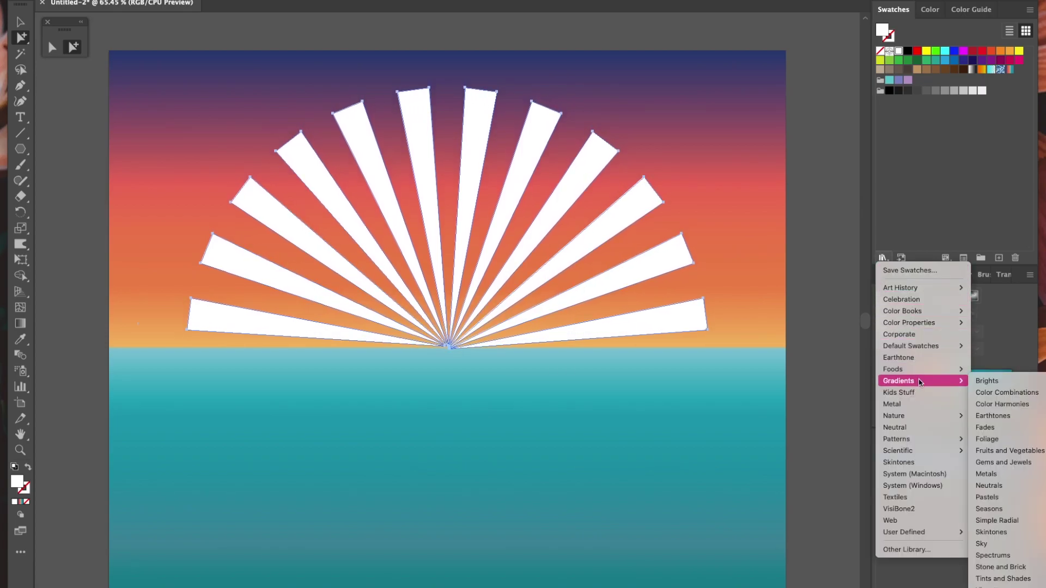
left_click(985, 428)
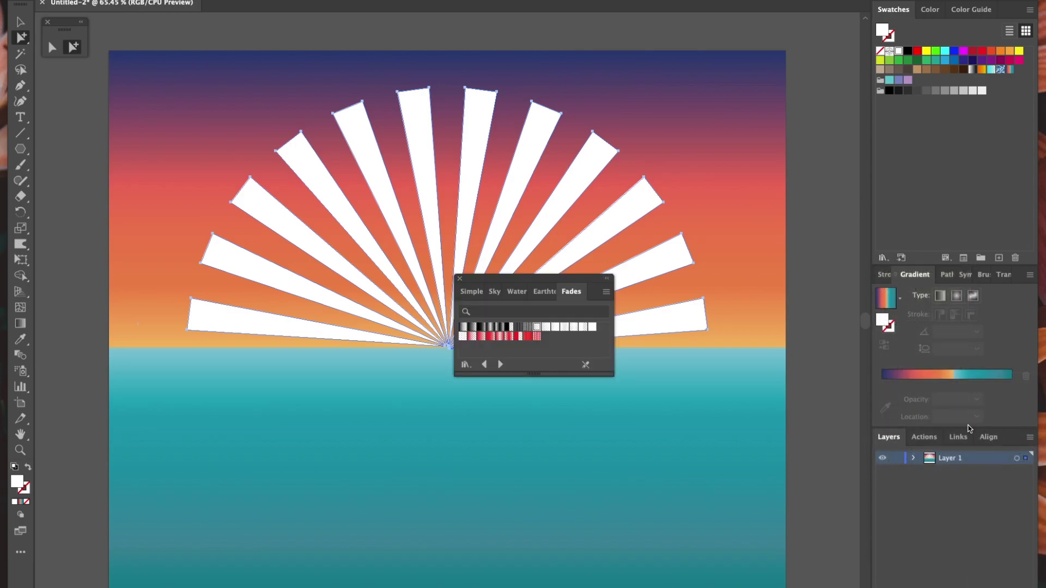
left_click(537, 327)
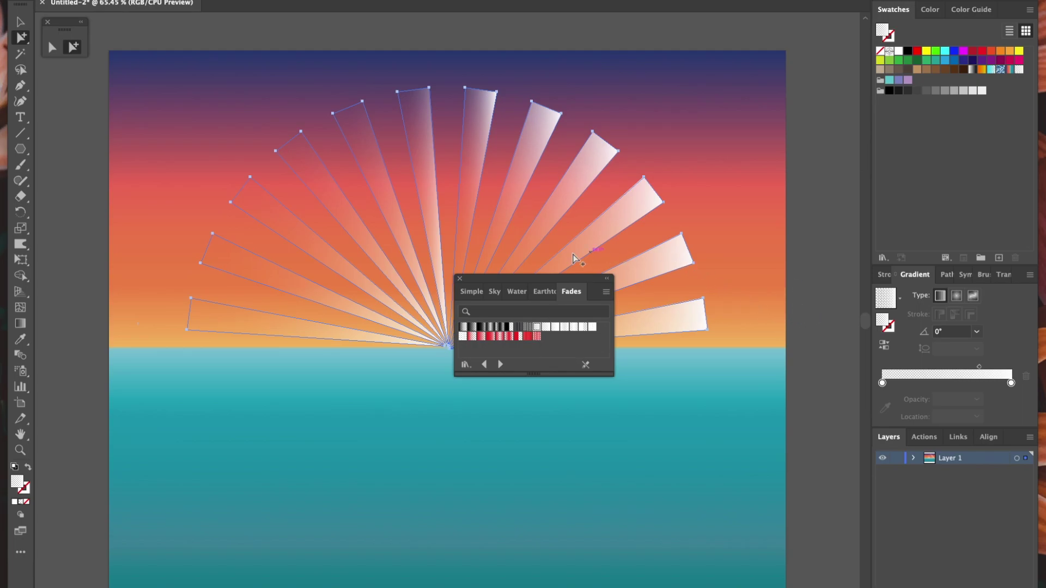
left_click(461, 281)
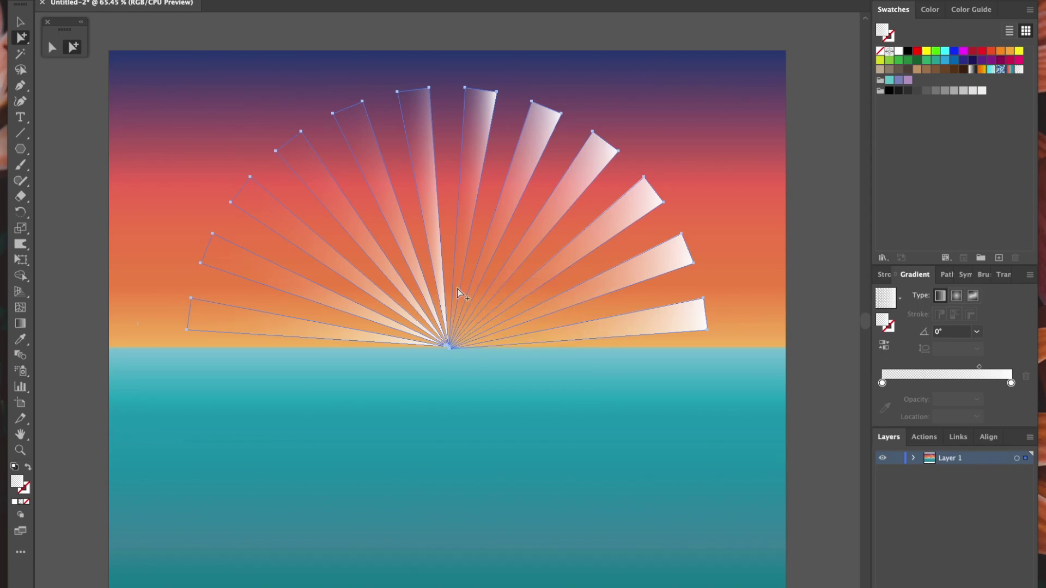
- Make the rays' gradient radial at -90°, with the opaque white stop at 0% and the transparent stop at 100%
left_click(957, 296)
left_click(976, 331)
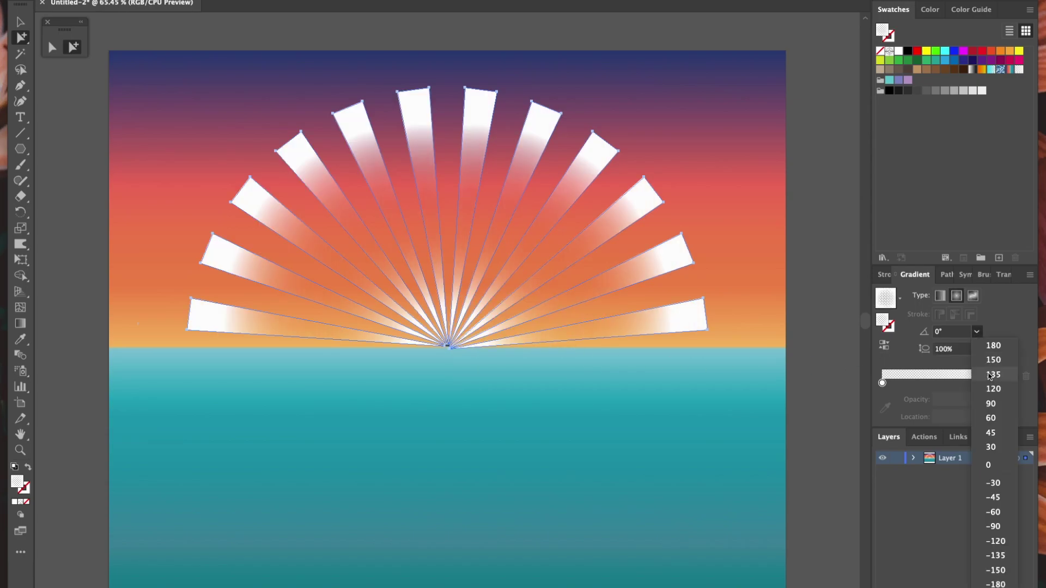
left_click(1001, 526)
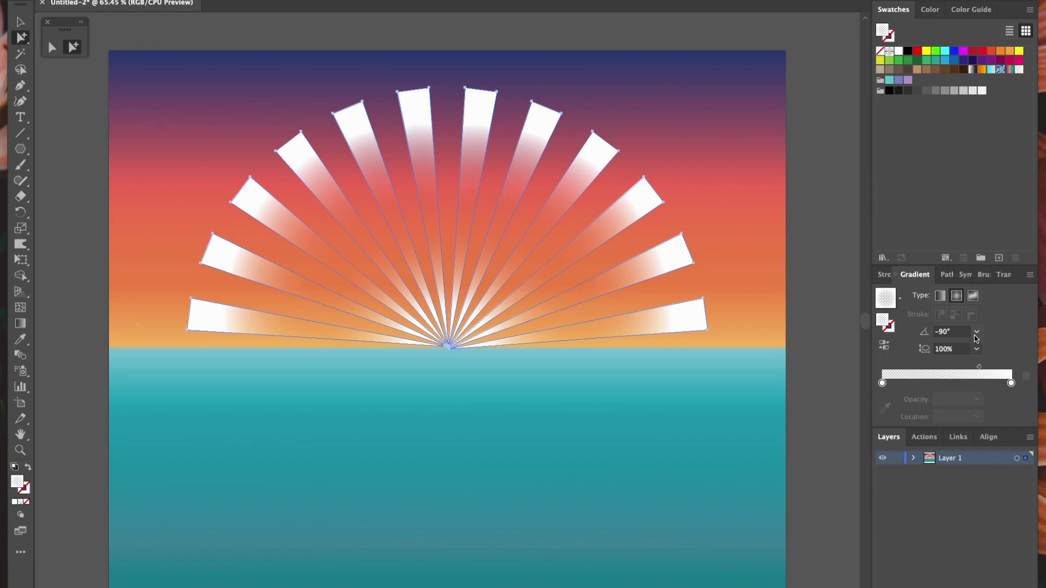
mouse_move(1011, 382)
left_mouse_down()
mouse_move(887, 382)
mouse_move(1015, 384)
left_mouse_up()
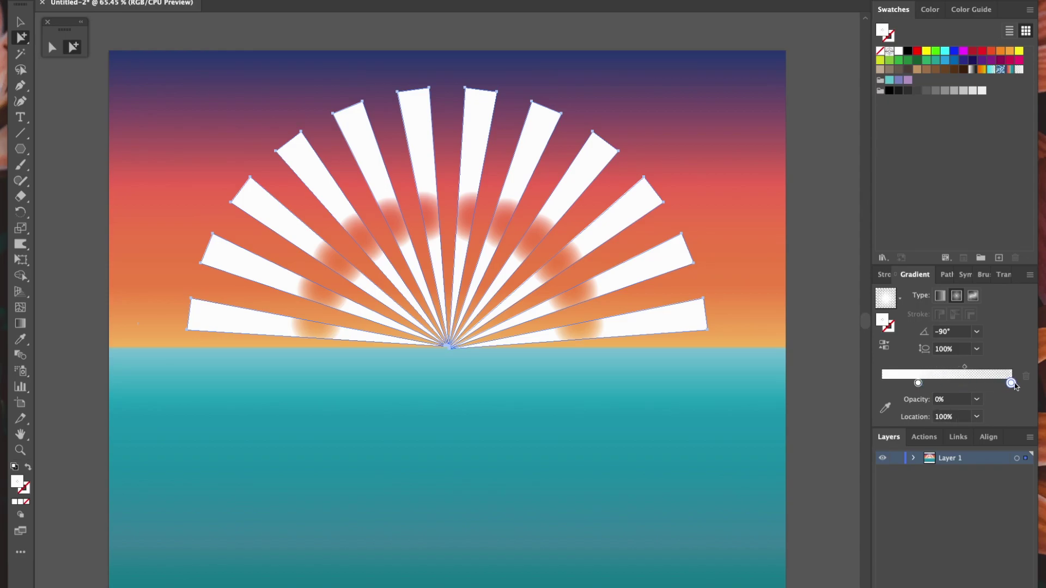
left_click_drag(918, 384, 882, 383)
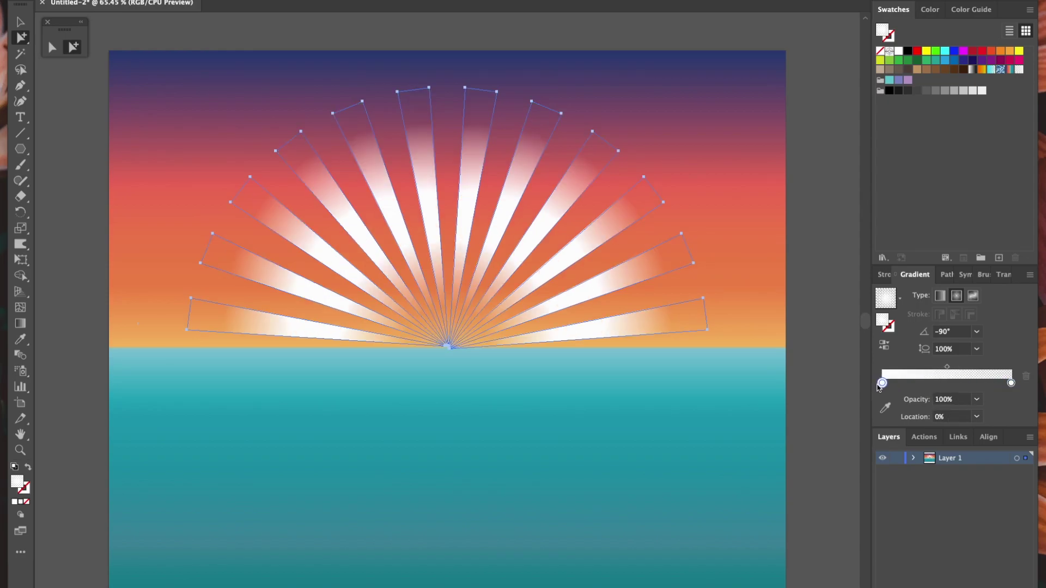
left_click(834, 397)
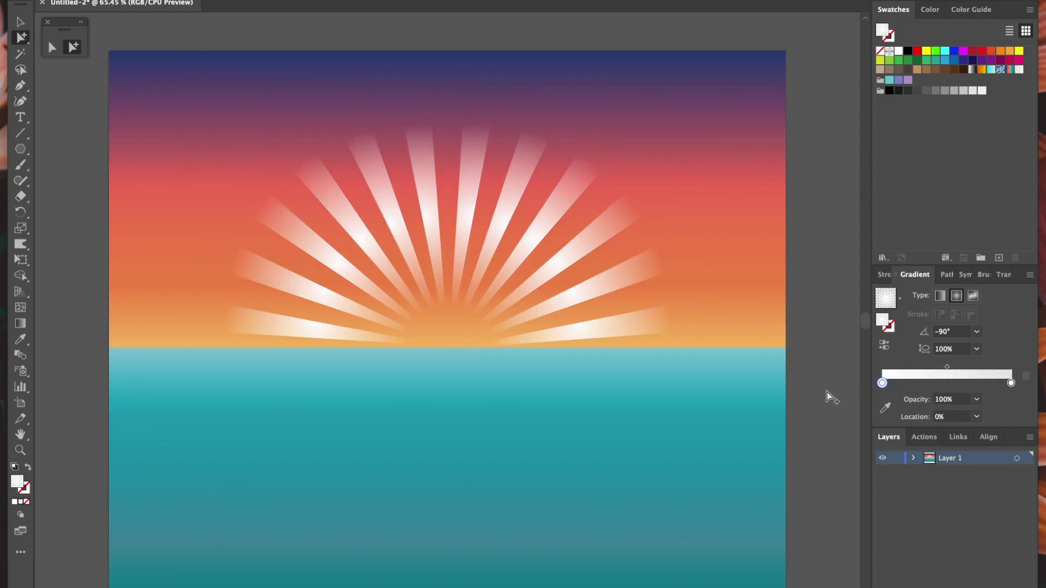
- Select all the rays and lower their opacity so they blend softly into the sky
left_click_drag(158, 82, 715, 410)
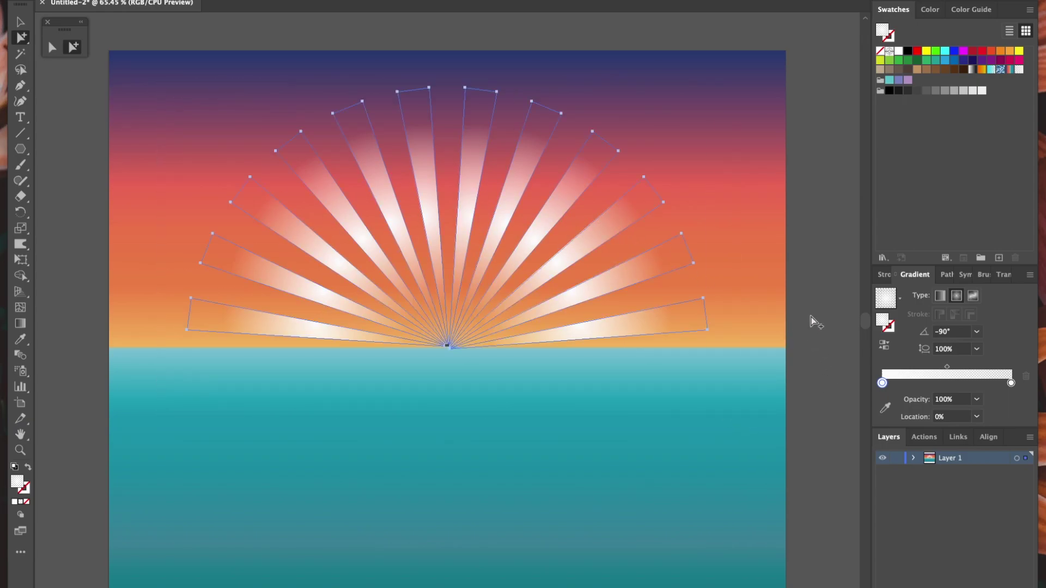
left_click(1004, 275)
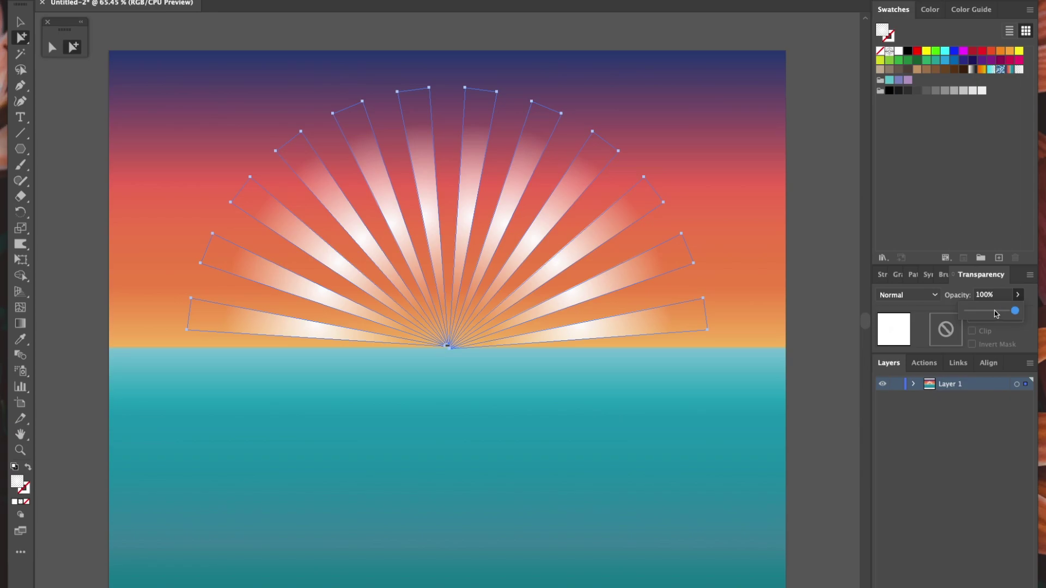
left_click(995, 311)
left_click(836, 338)
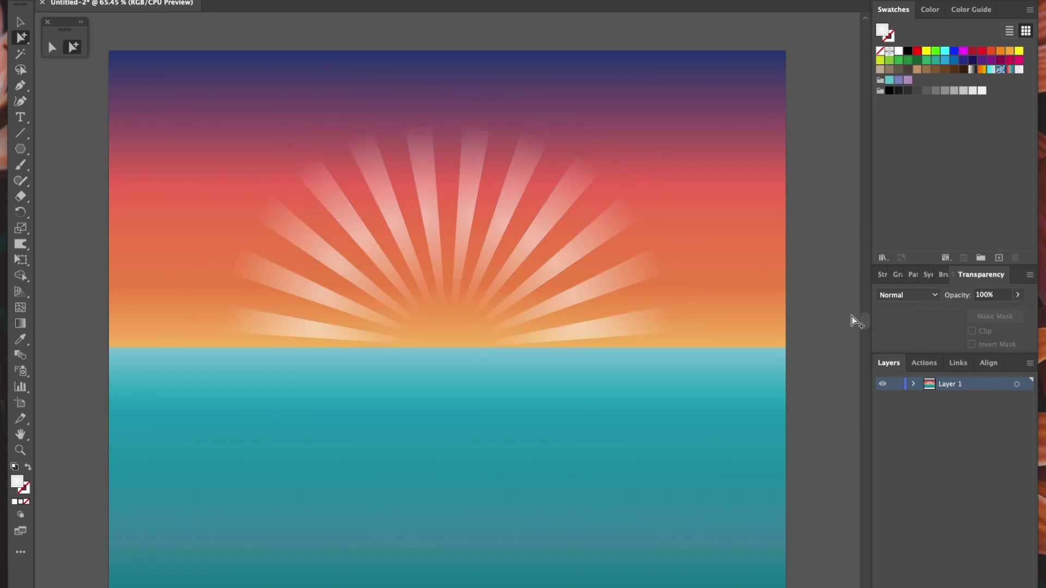
- Draw an orange-to-yellow gradient circle at the centre of the rays and remove its bottom anchor point to form a half sun on the horizon
left_click_drag(20, 149, 80, 181)
left_click_drag(381, 274, 472, 349)
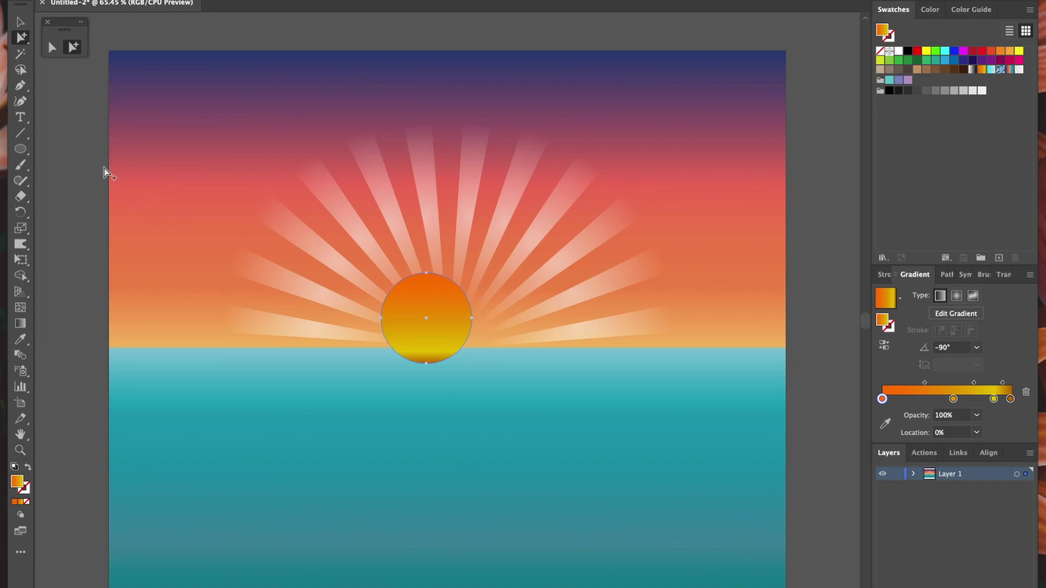
left_click(52, 50)
left_click(426, 363)
key("Delete")
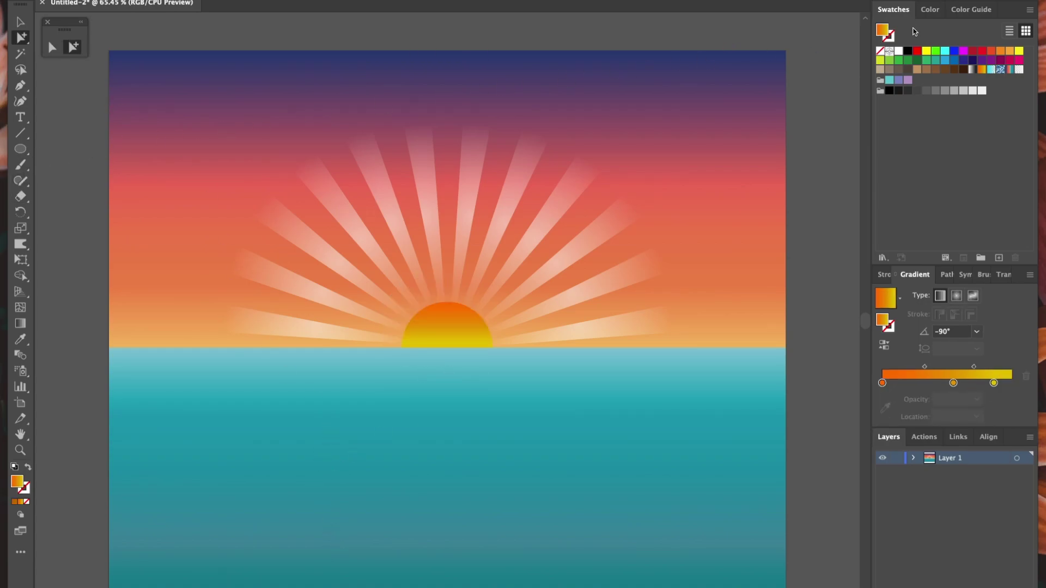
- Draw a tall, narrow ellipse with the sun's gradient on the water directly below the sun
left_click(24, 152)
left_click(88, 184)
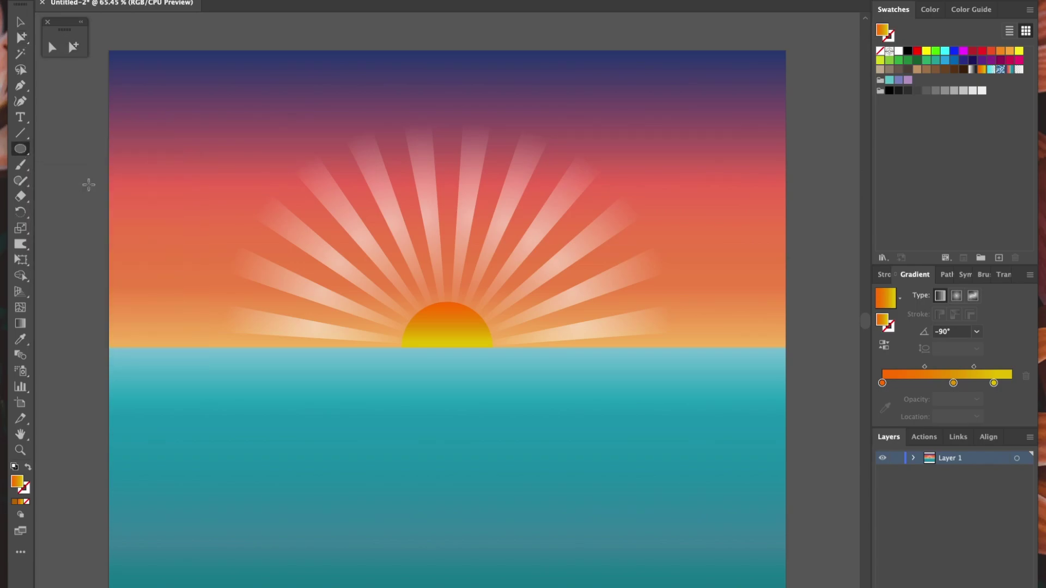
left_click_drag(414, 355, 491, 524)
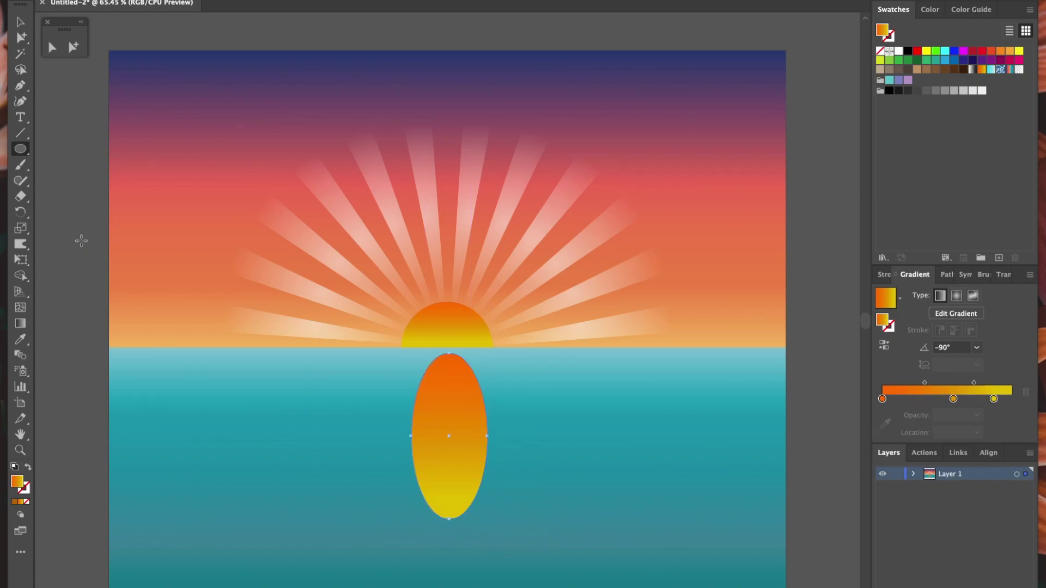
- Distort the ellipse with the Wrinkle tool so its edges ripple like a reflection on water
left_click(74, 48)
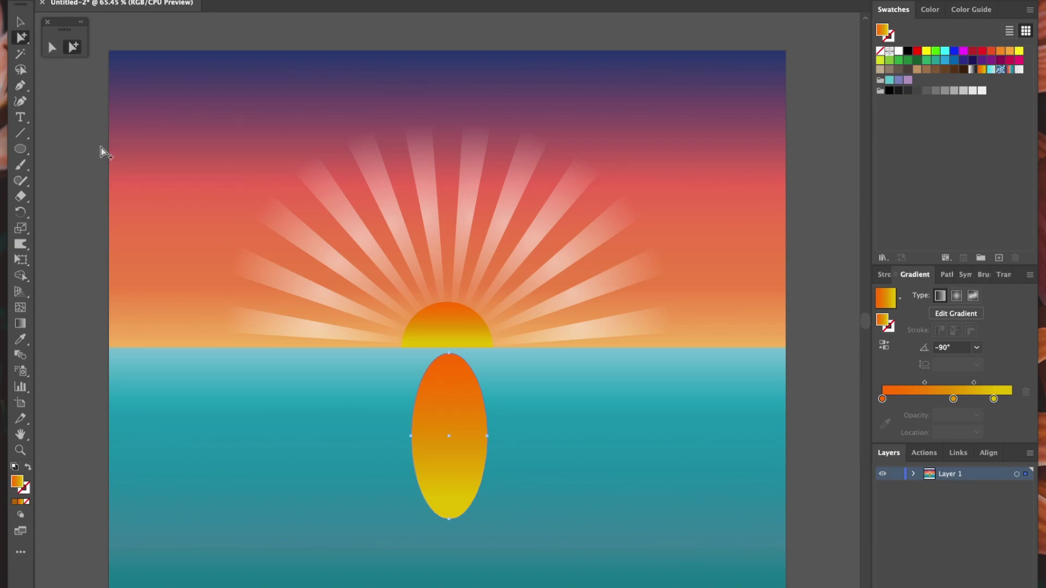
left_click(22, 247)
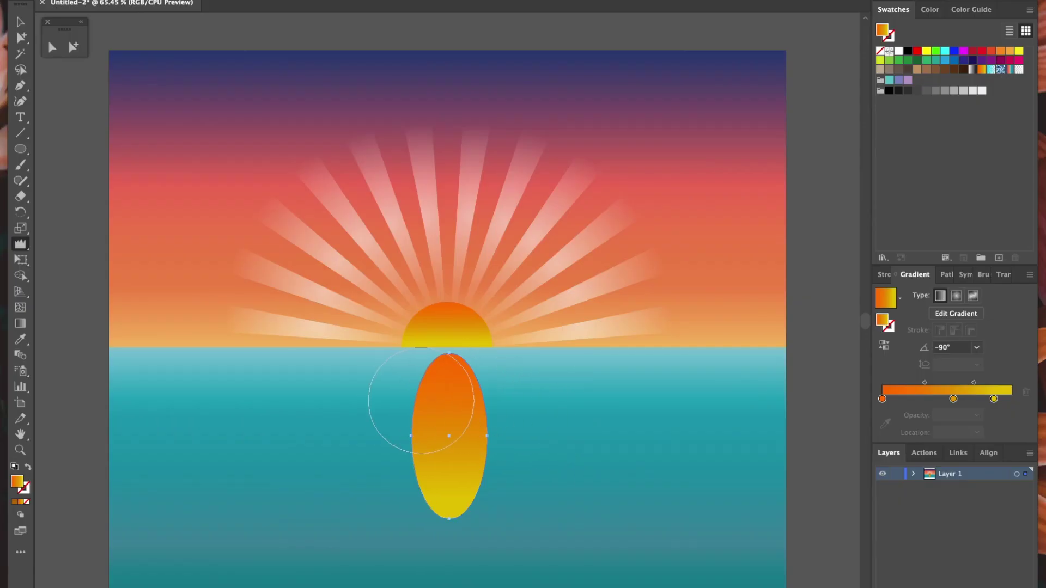
mouse_move(426, 403)
left_mouse_down()
mouse_move(409, 405)
mouse_move(425, 397)
mouse_move(490, 417)
mouse_move(480, 467)
mouse_move(430, 474)
mouse_move(499, 505)
left_mouse_up()
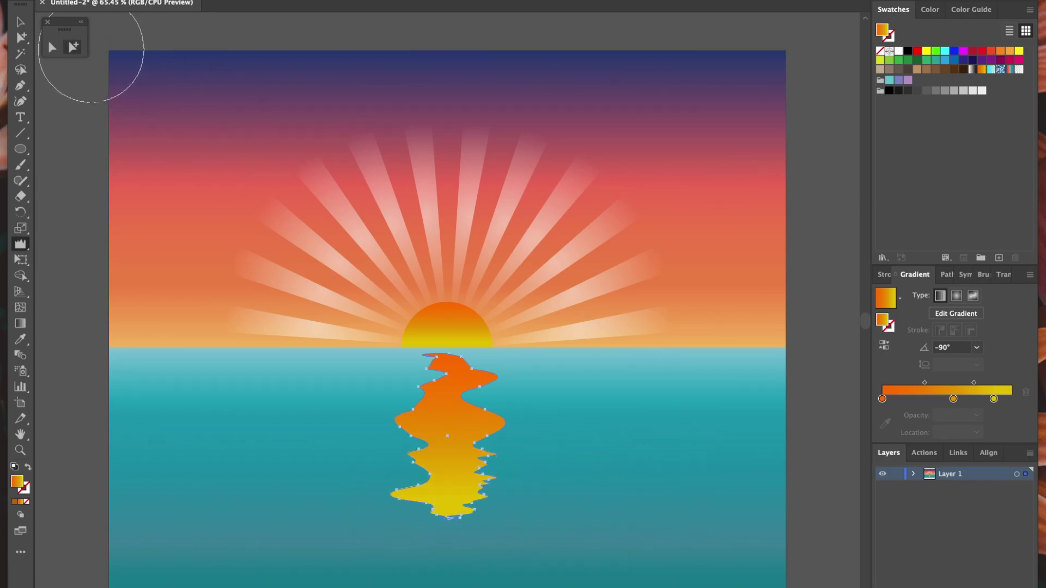
left_click(73, 47)
key("super+shift+a")
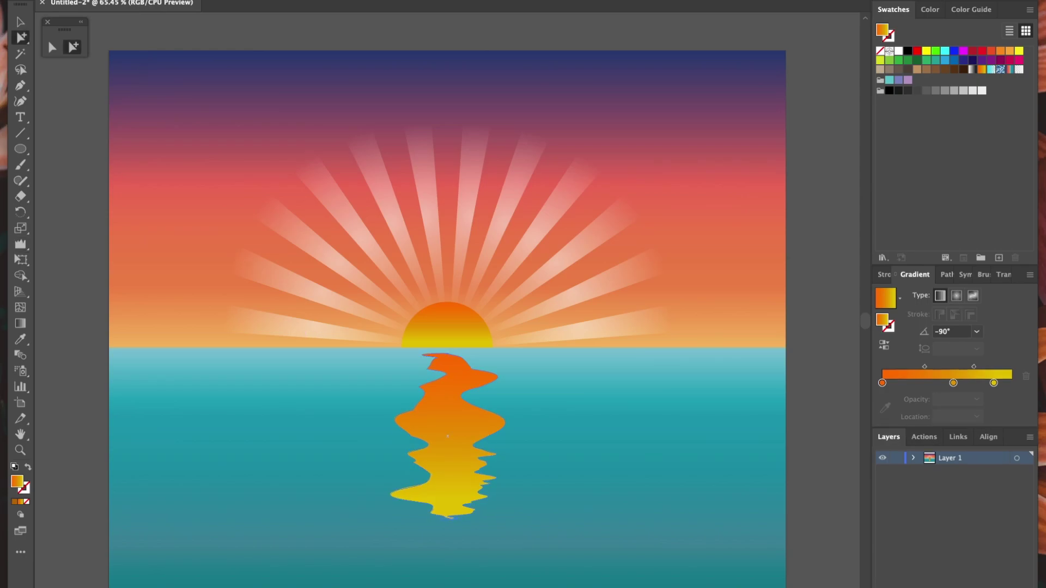
- Set the opacity of the rippled sun reflection to 54%
left_click(447, 436)
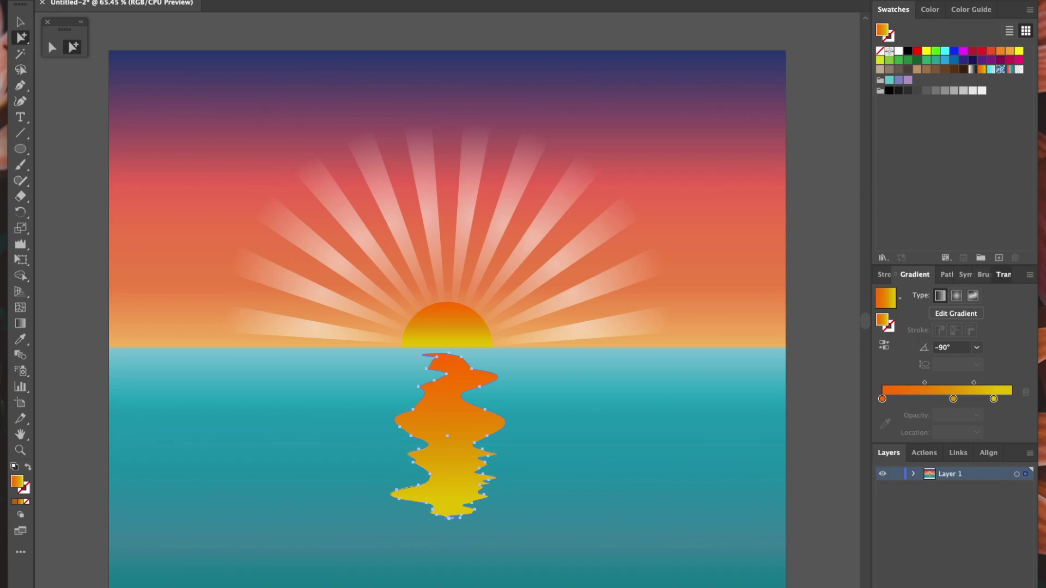
left_click(1003, 274)
left_click(1017, 295)
left_click_drag(1017, 311, 993, 310)
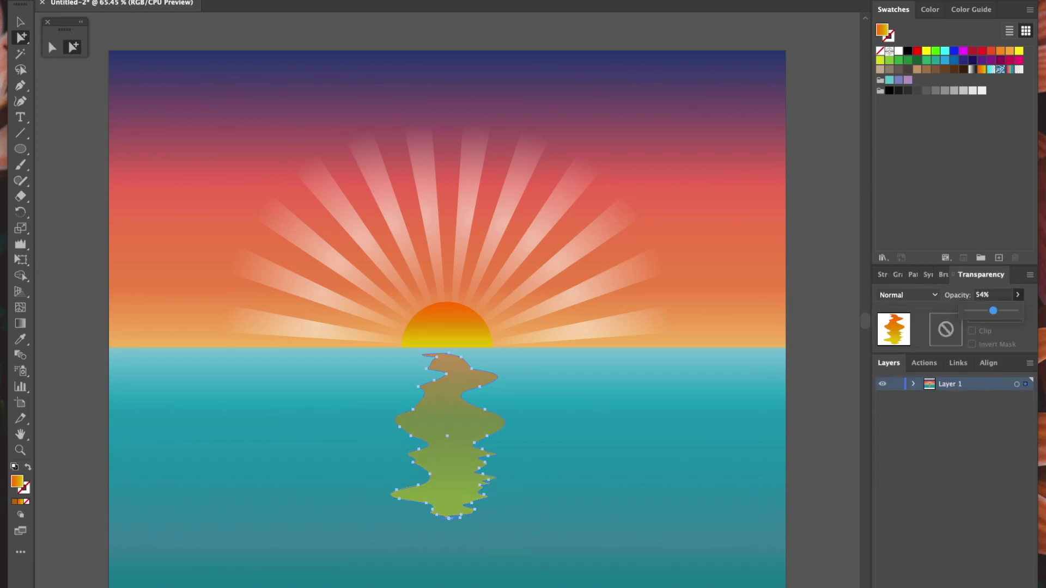
key("super+shift+a")
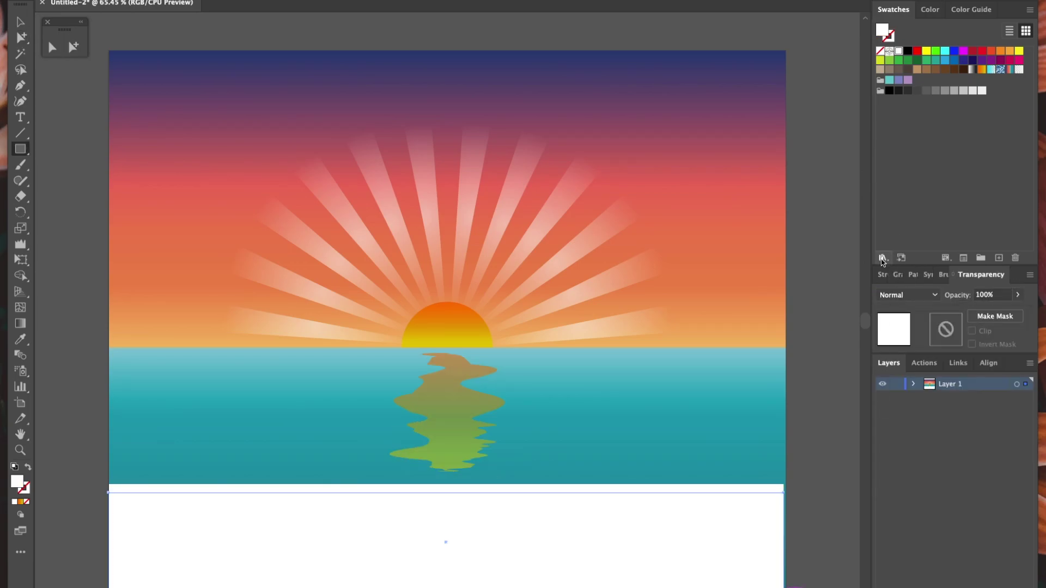
- Fill the front rectangle at the artboard's base with the sand swatch C=2 M=12 Y=49 K=0 from the Beach library
left_click(883, 258)
mouse_move(942, 421)
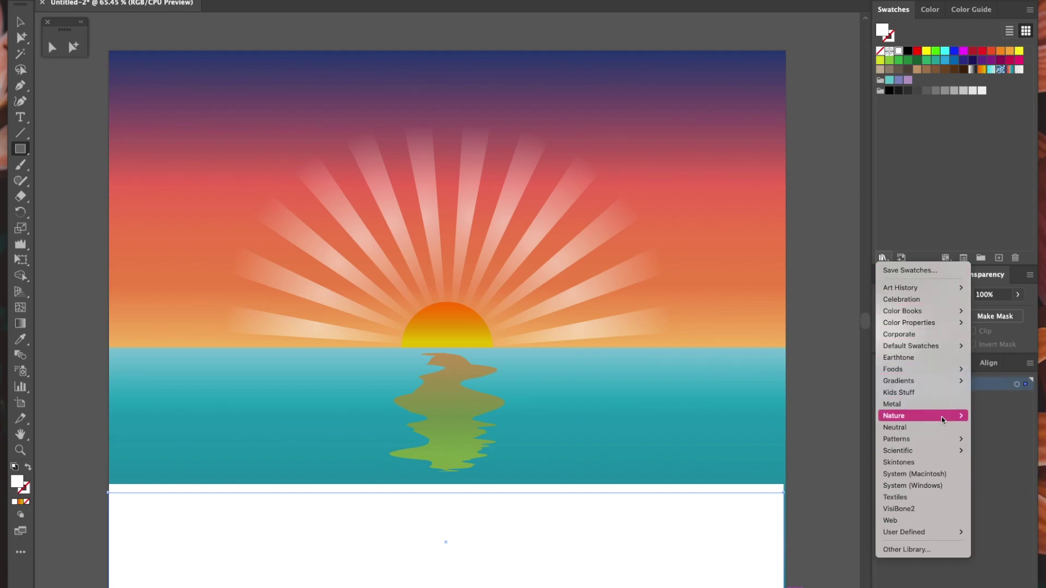
left_click(984, 417)
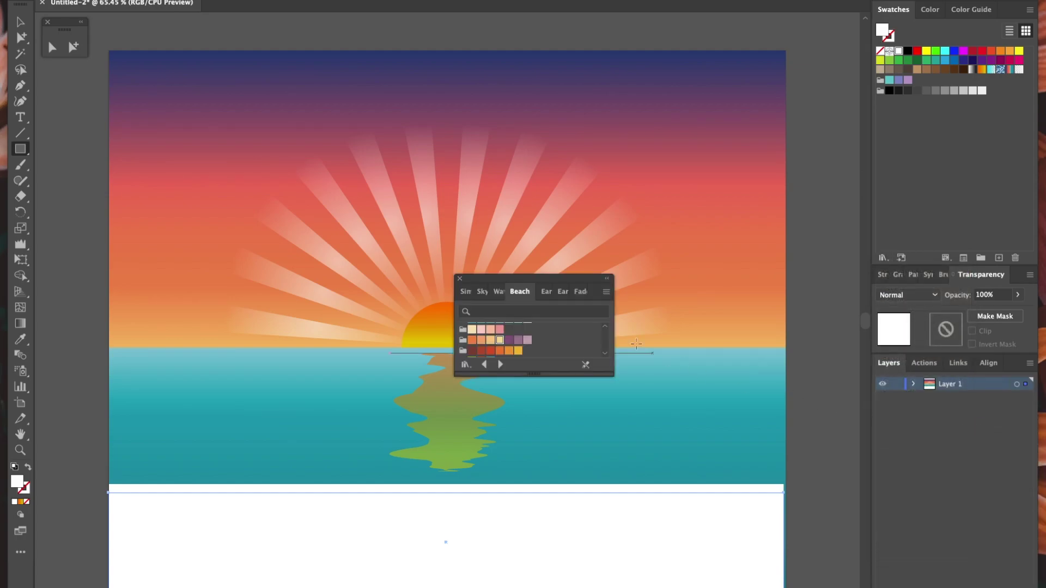
left_click(499, 341)
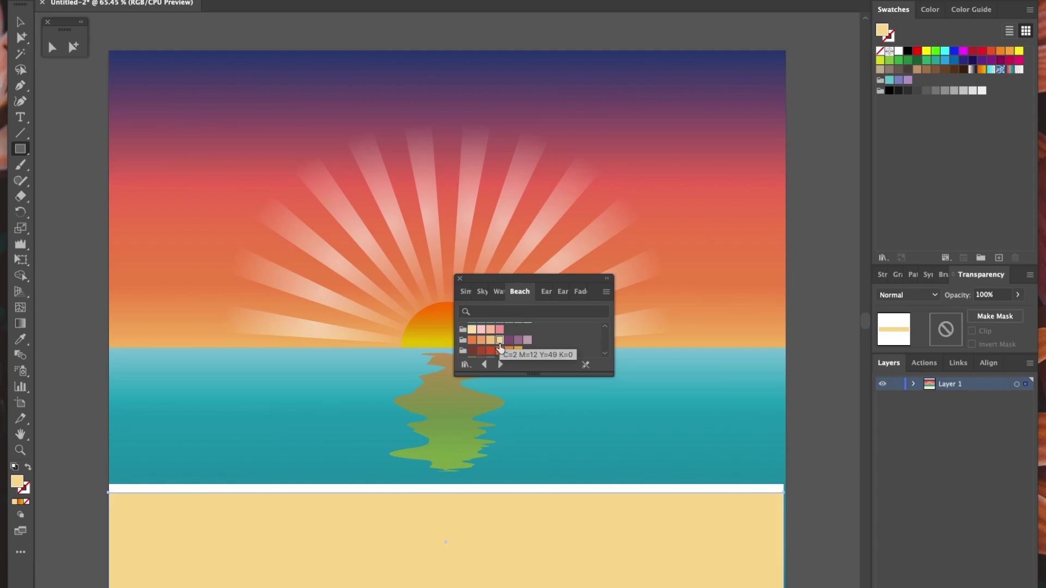
left_click(460, 280)
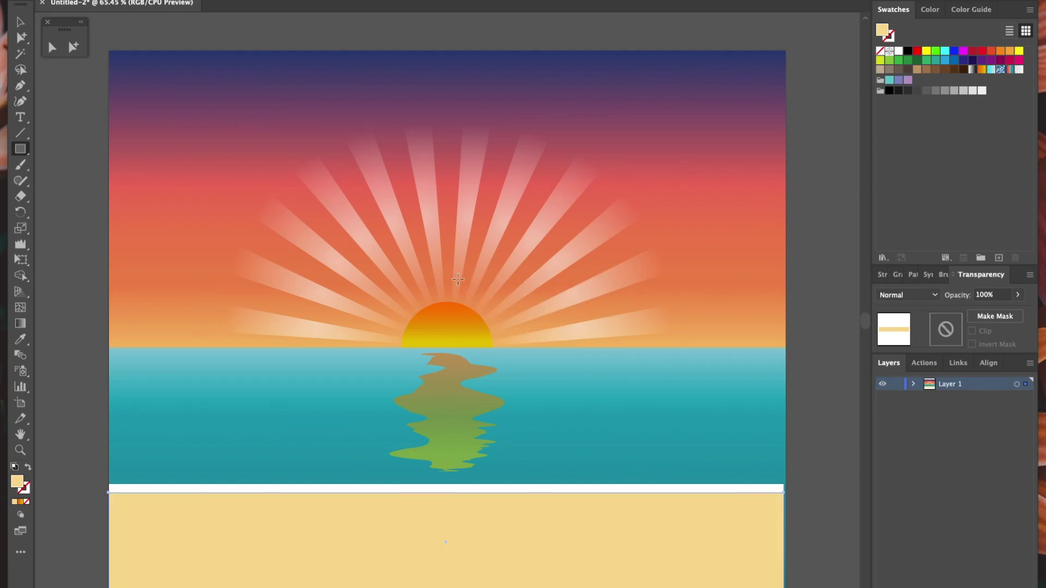
left_click(73, 47)
left_click(62, 116)
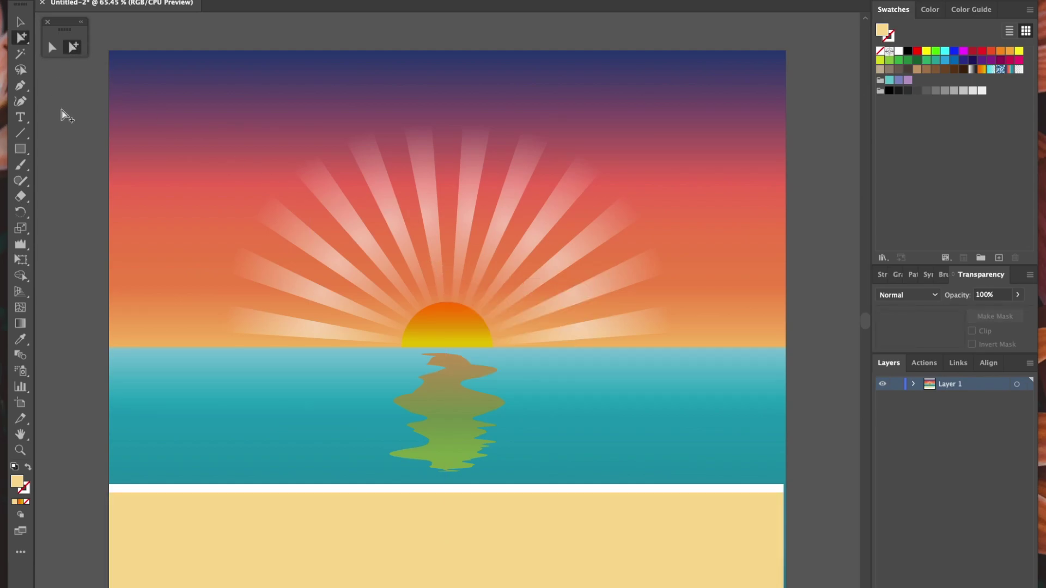
- Select the white and sand rectangles together and warp their upper edges into a wavy shoreline extending past both artboard sides
left_click(164, 489)
left_click(193, 529, "shift")
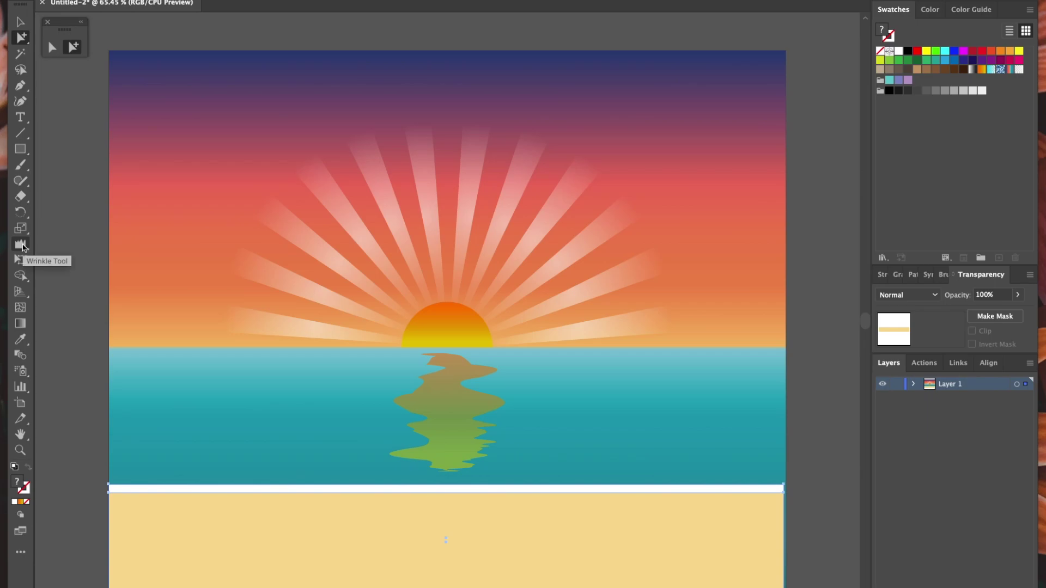
left_click(25, 246)
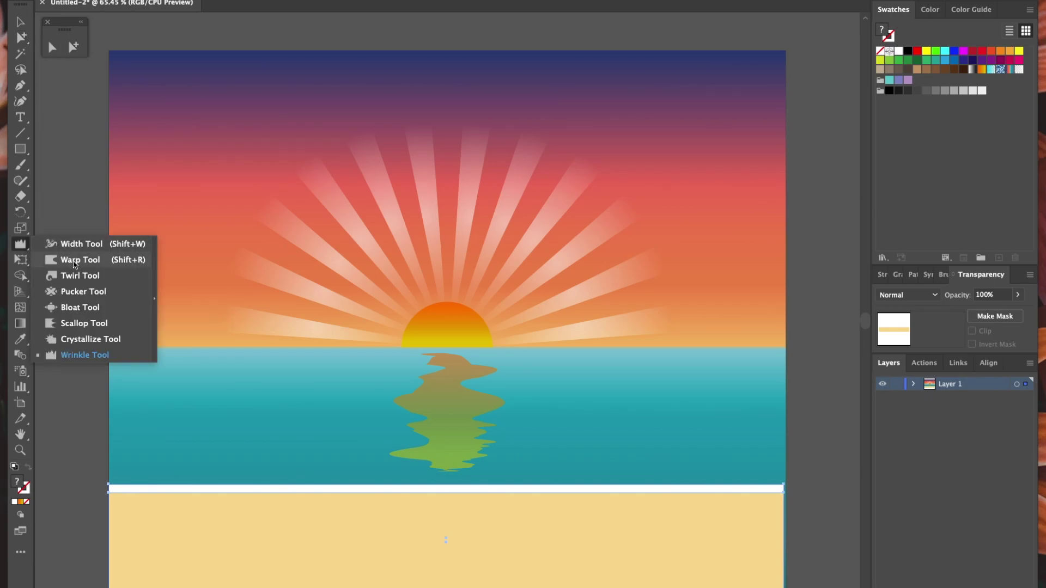
left_click(80, 259)
mouse_move(168, 519)
left_mouse_down()
mouse_move(246, 508)
mouse_move(280, 478)
mouse_move(334, 502)
mouse_move(478, 517)
mouse_move(782, 496)
left_mouse_up()
left_click_drag(148, 491, 107, 491)
left_click(73, 47)
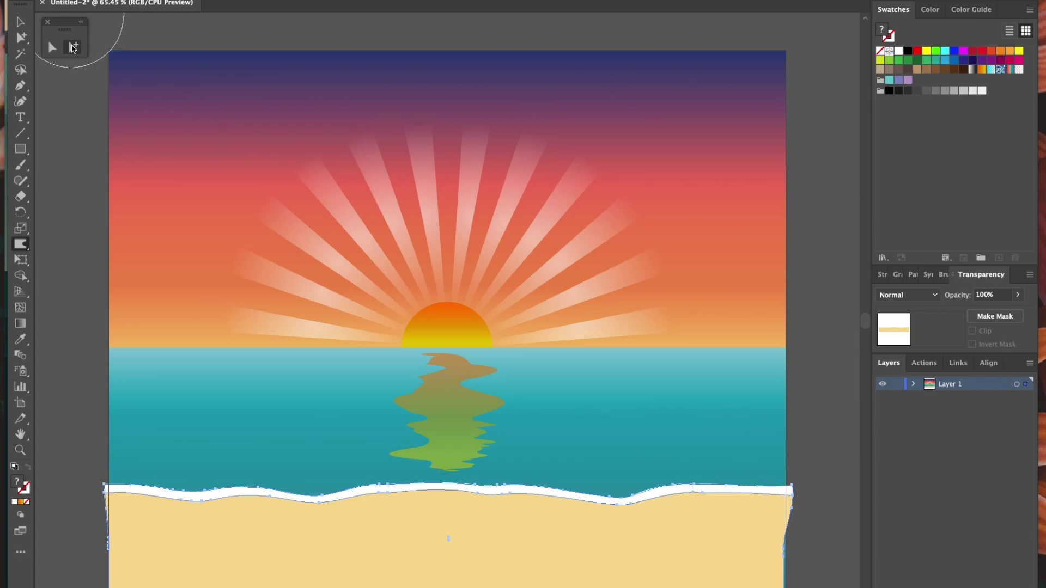
left_click(80, 364)
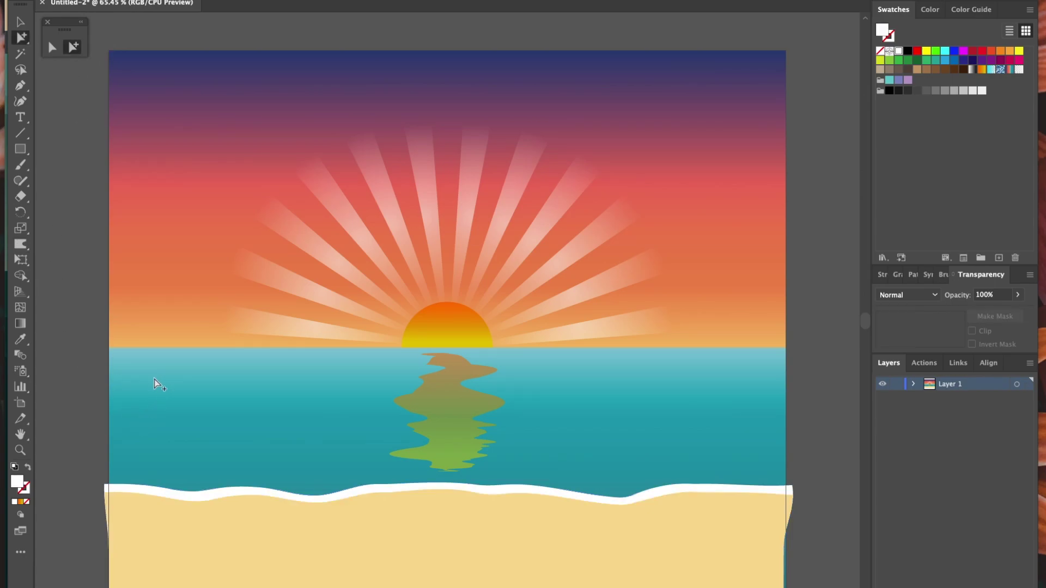
- Warp the white foam shape's upper edge by itself so the foam band varies in thickness along the shoreline
left_click(203, 495)
left_click(20, 244)
left_click_drag(192, 466, 188, 470)
left_click_drag(552, 476, 545, 481)
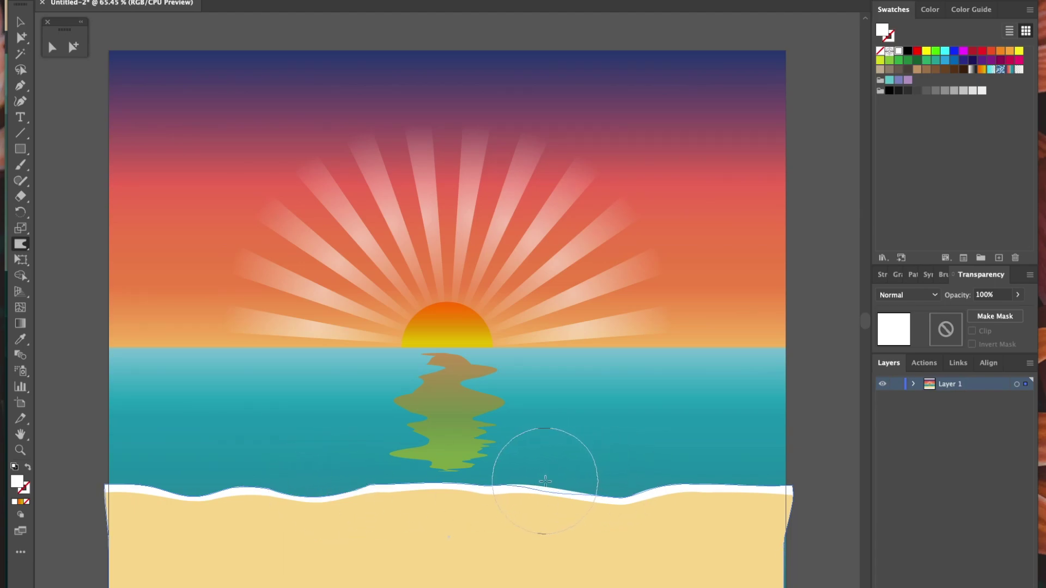
left_click_drag(545, 481, 546, 481)
left_click_drag(719, 473, 727, 478)
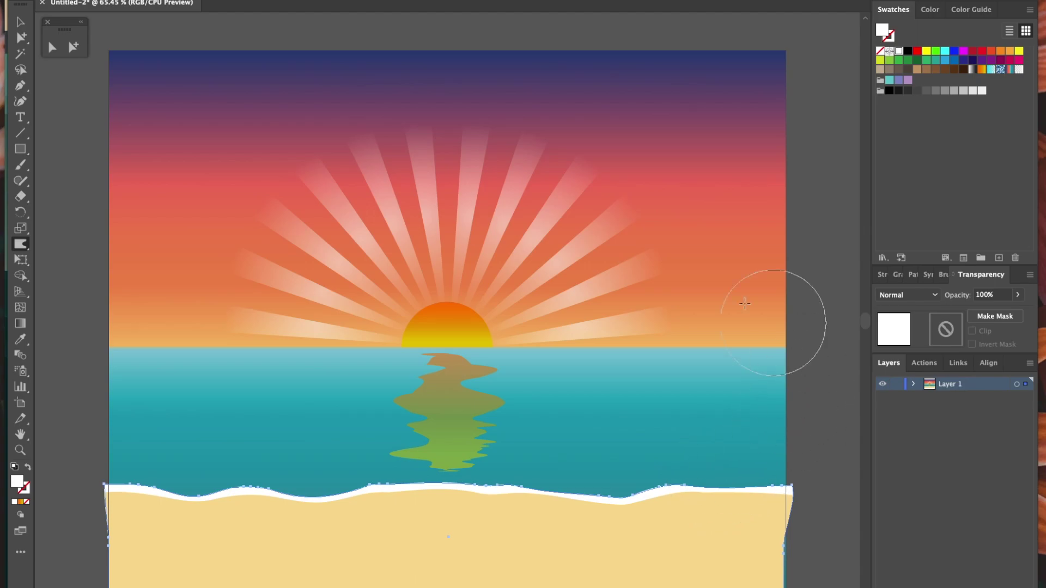
- Set the fill to solid teal 00838F, copied from the last stop of the sky-and-water gradient swatch
left_click(1010, 69)
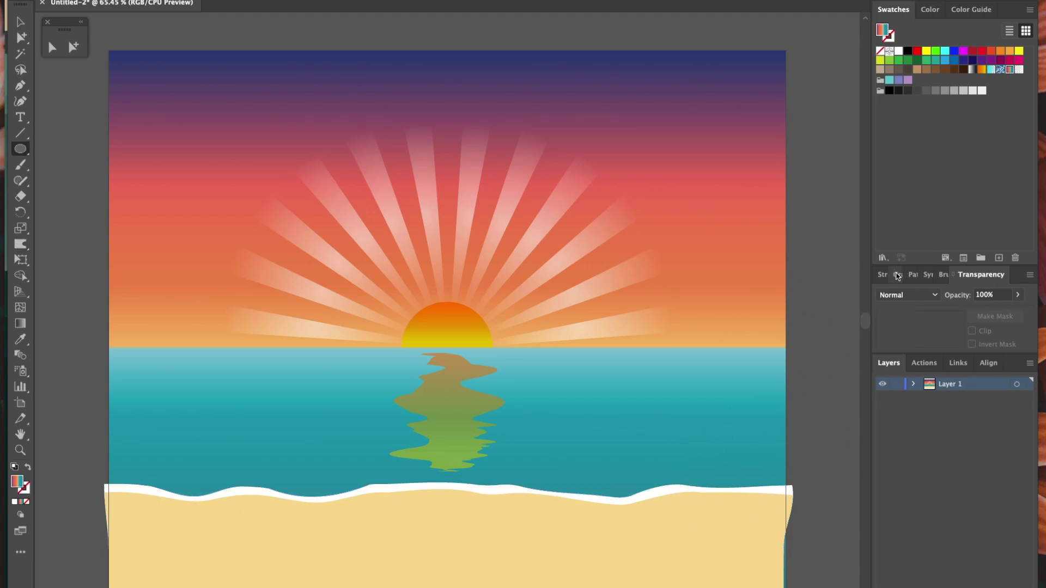
left_click(897, 275)
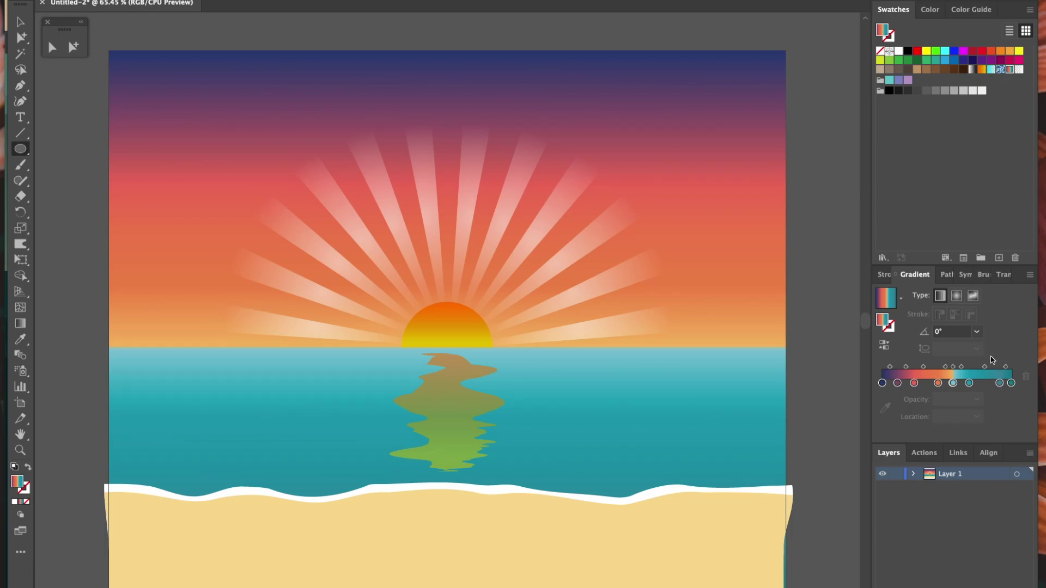
double_click(1012, 384)
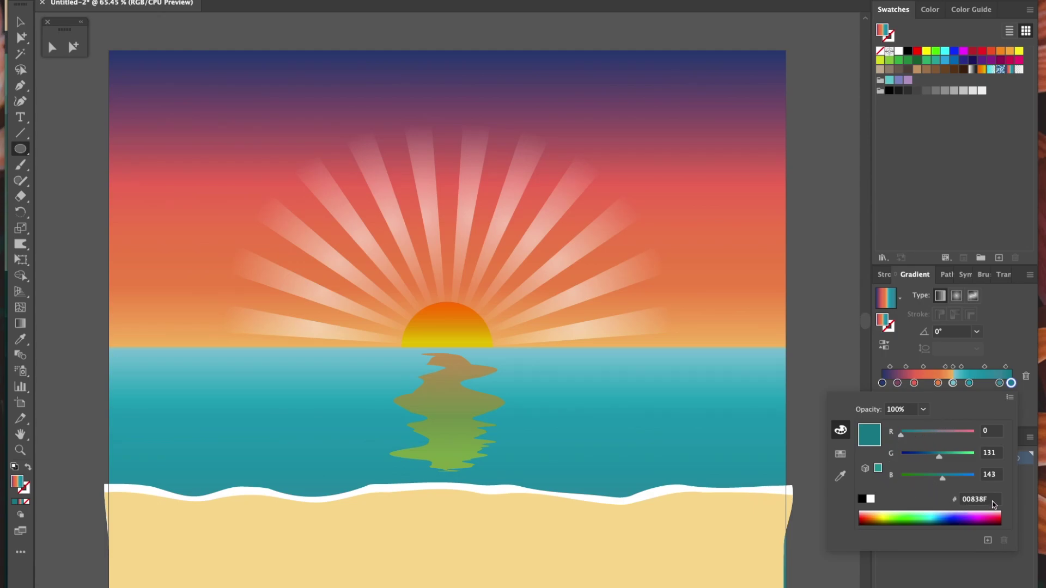
left_click(993, 499)
key("super+c")
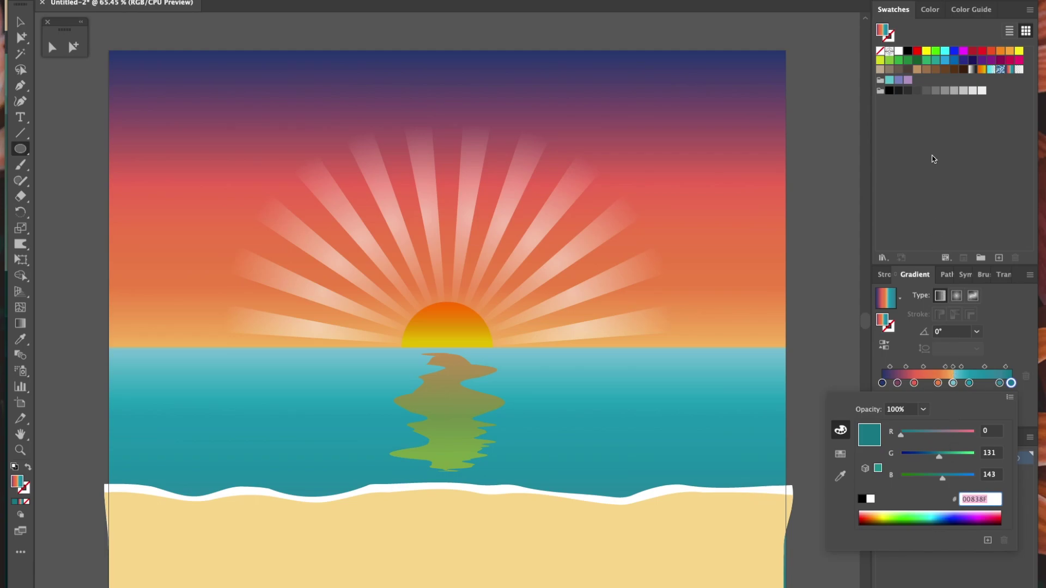
key("Return")
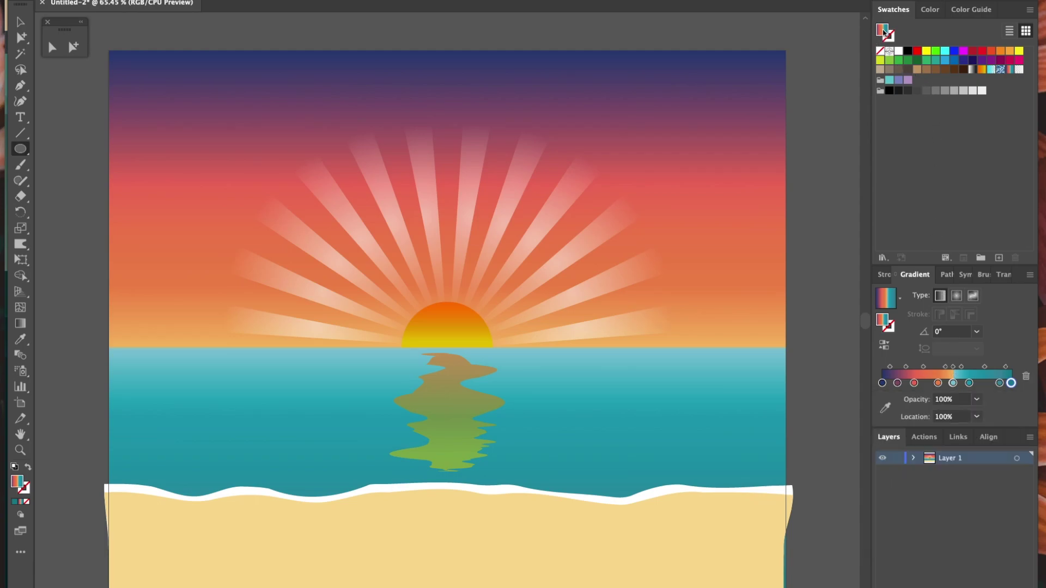
double_click(885, 33)
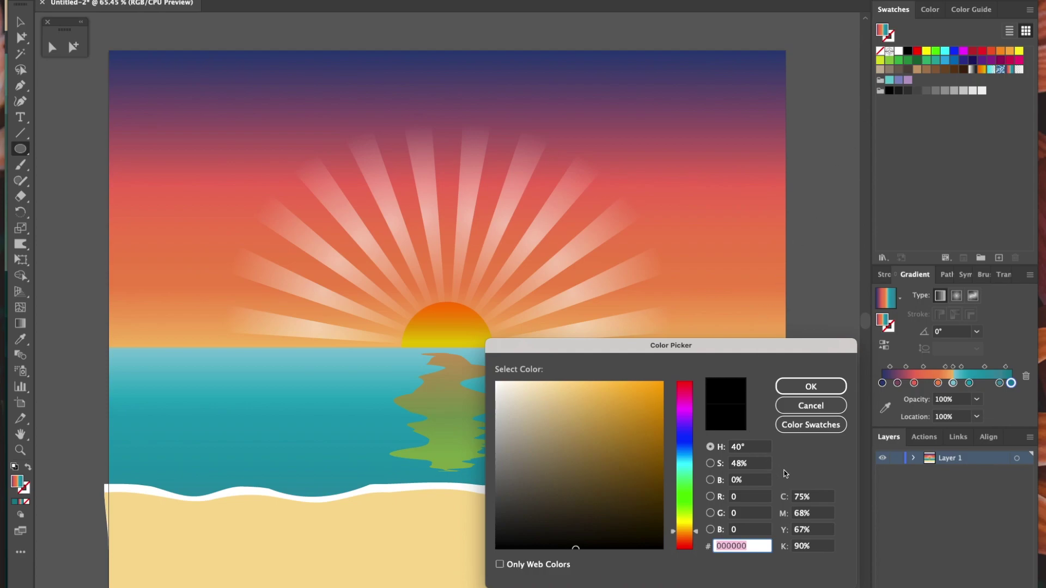
key("super+v")
left_click(811, 387)
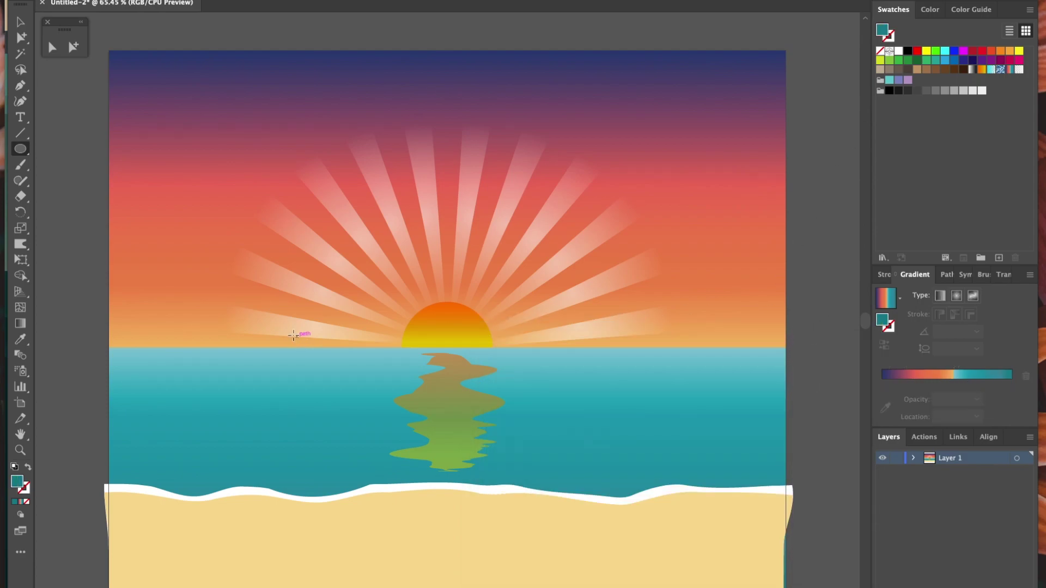
- Draw scattered flat teal ellipses across the water on both sides of the sun reflection, small near the horizon and larger towards the shore
left_click(22, 151)
left_click_drag(159, 354, 303, 364)
left_click_drag(193, 361, 224, 364)
left_click_drag(322, 355, 361, 357)
left_click_drag(331, 366, 390, 368)
left_click_drag(131, 373, 274, 377)
left_click_drag(298, 378, 360, 380)
left_click_drag(524, 355, 562, 356)
left_click_drag(591, 353, 624, 355)
left_click_drag(564, 363, 608, 367)
left_click_drag(642, 364, 688, 366)
left_click_drag(695, 353, 739, 356)
left_click_drag(711, 365, 760, 367)
left_click_drag(505, 372, 547, 375)
left_click_drag(567, 375, 608, 377)
left_click_drag(632, 379, 679, 382)
left_click_drag(636, 354, 663, 356)
left_click_drag(746, 375, 779, 377)
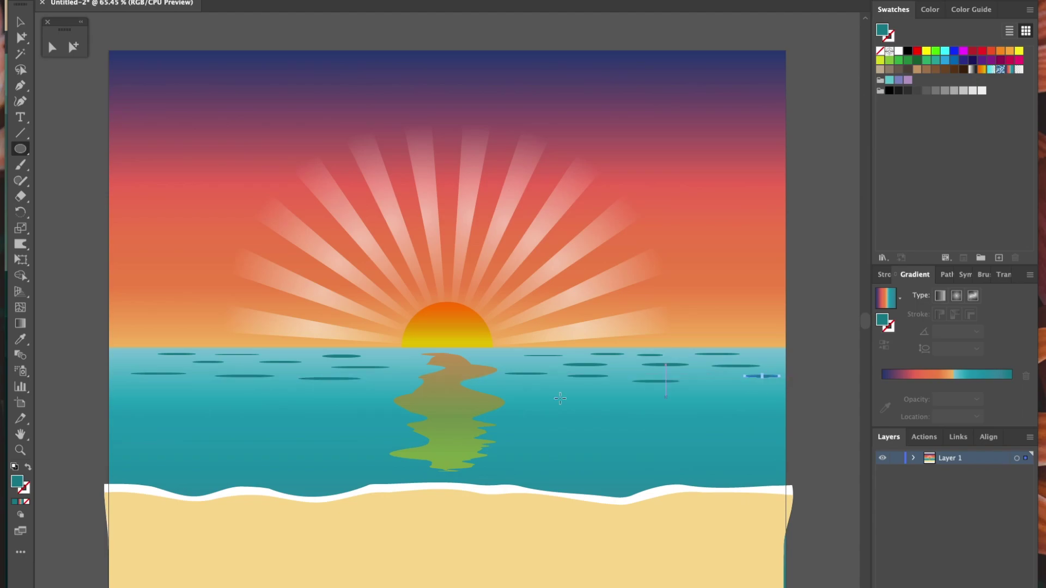
left_click_drag(118, 383, 249, 393)
left_click_drag(275, 387, 329, 390)
left_click_drag(539, 391, 686, 400)
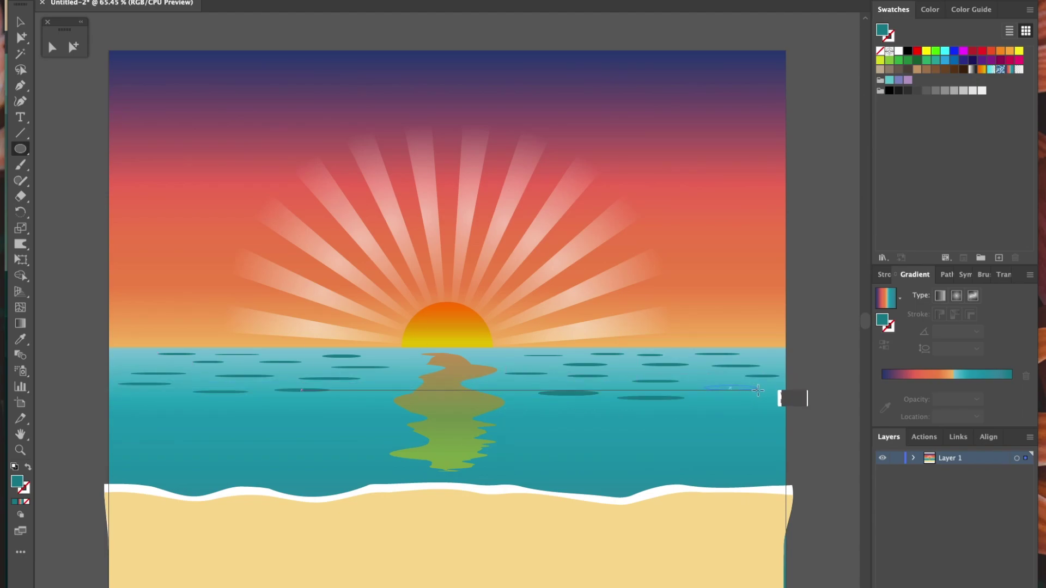
left_click_drag(757, 390, 762, 390)
left_click_drag(139, 400, 323, 410)
left_click_drag(346, 396, 390, 400)
mouse_move(512, 410)
left_mouse_down()
mouse_move(672, 425)
mouse_move(773, 414)
left_mouse_up()
left_click_drag(123, 429, 186, 433)
left_click_drag(215, 428, 286, 435)
left_click_drag(324, 419, 383, 426)
left_click_drag(699, 428, 766, 435)
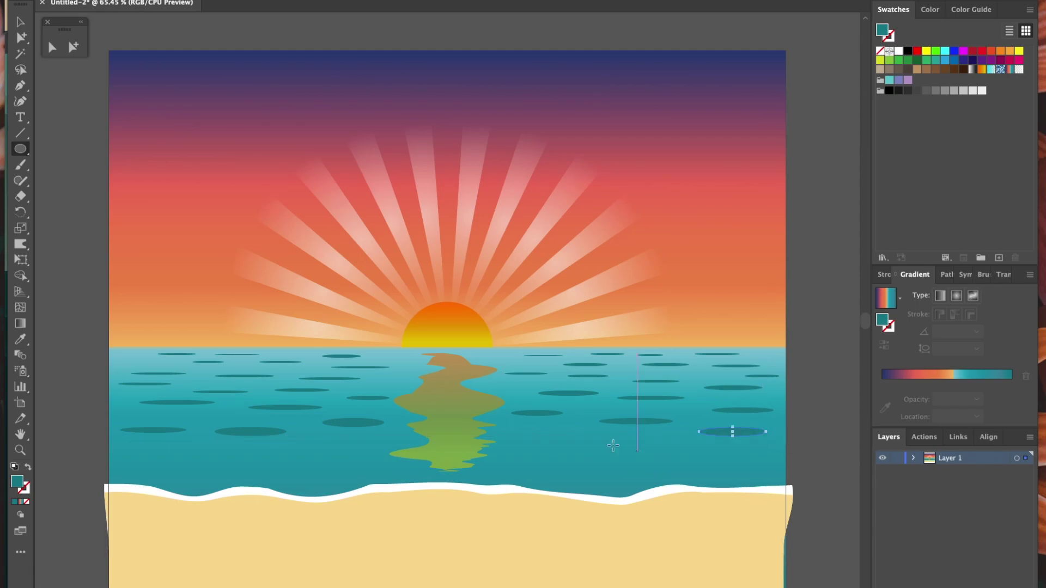
left_click_drag(518, 433, 593, 440)
- Select all the teal water ellipses without the sun and set their opacity to 66%
key("a")
mouse_move(102, 350)
left_mouse_down()
mouse_move(622, 430)
mouse_move(773, 438)
left_mouse_up()
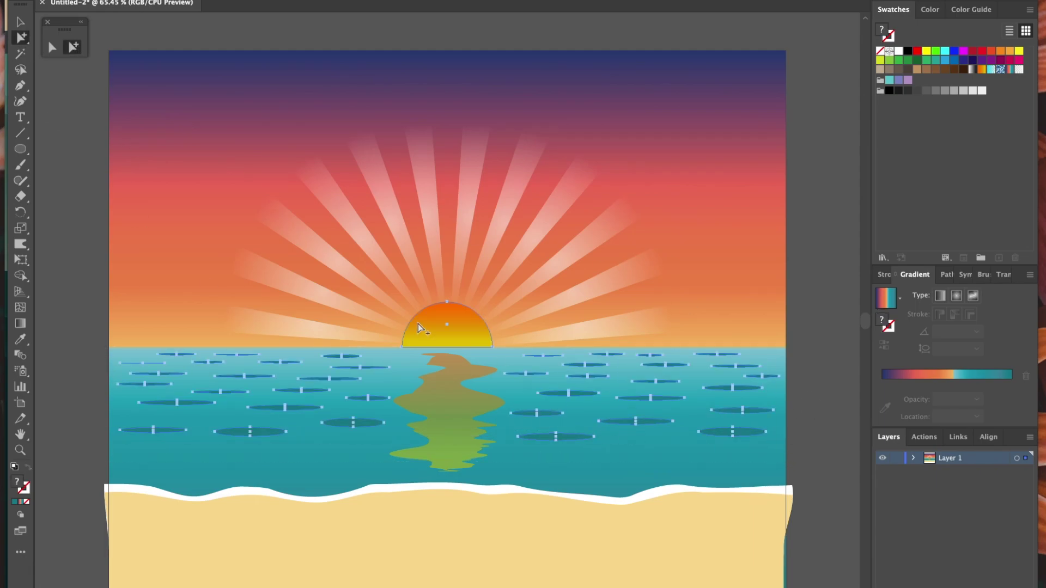
left_click(418, 327, "shift")
left_click(1003, 275)
left_click(1017, 295)
left_click(999, 309)
left_click(850, 373)
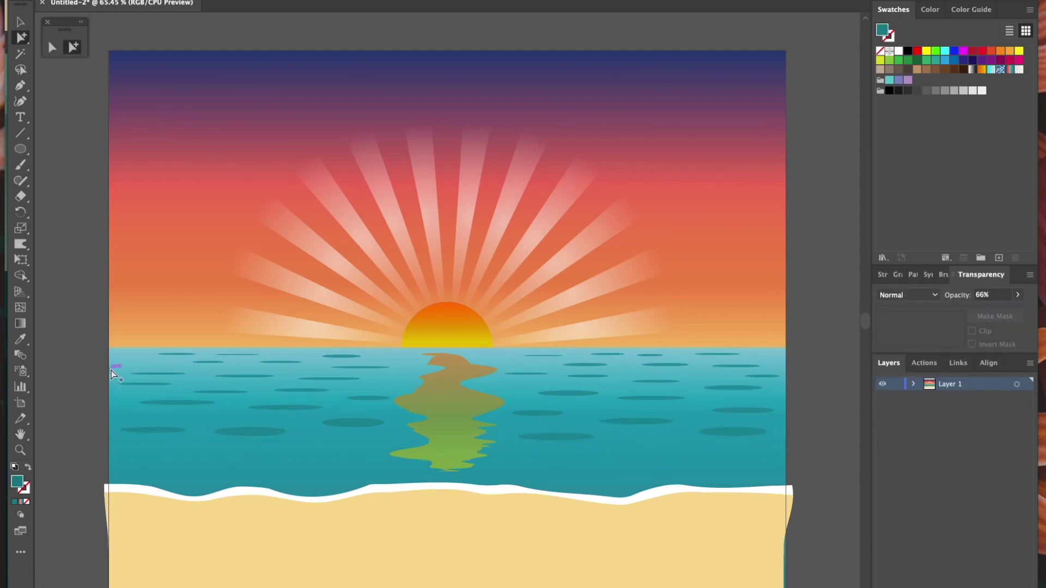
- Distort all the teal water ellipses with the Wrinkle tool into ragged ripples, and clear the selection
key("ctrl+a")
left_click_drag(20, 244, 76, 340)
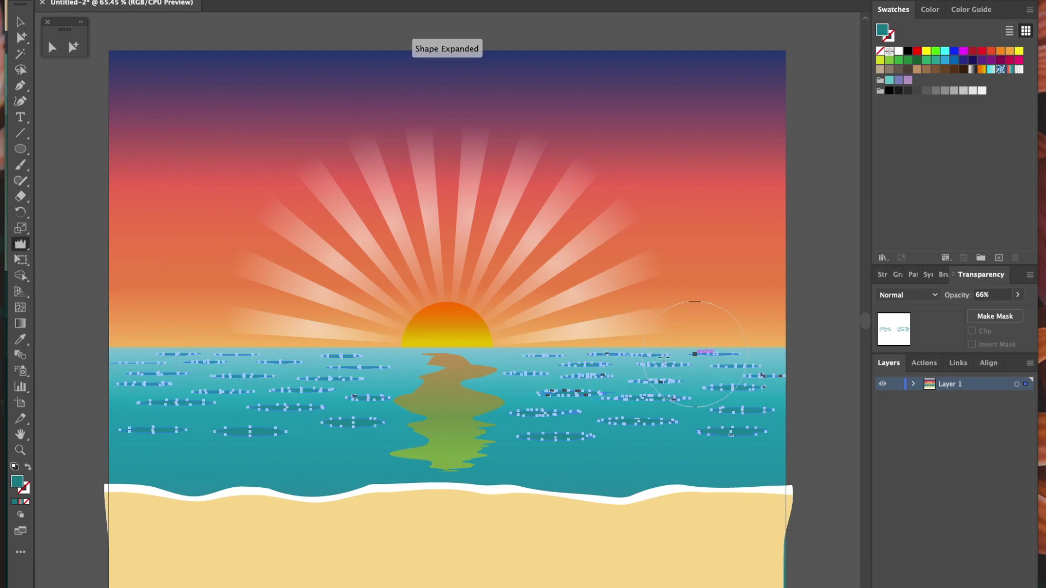
left_click(72, 47)
key("ctrl+shift+a")
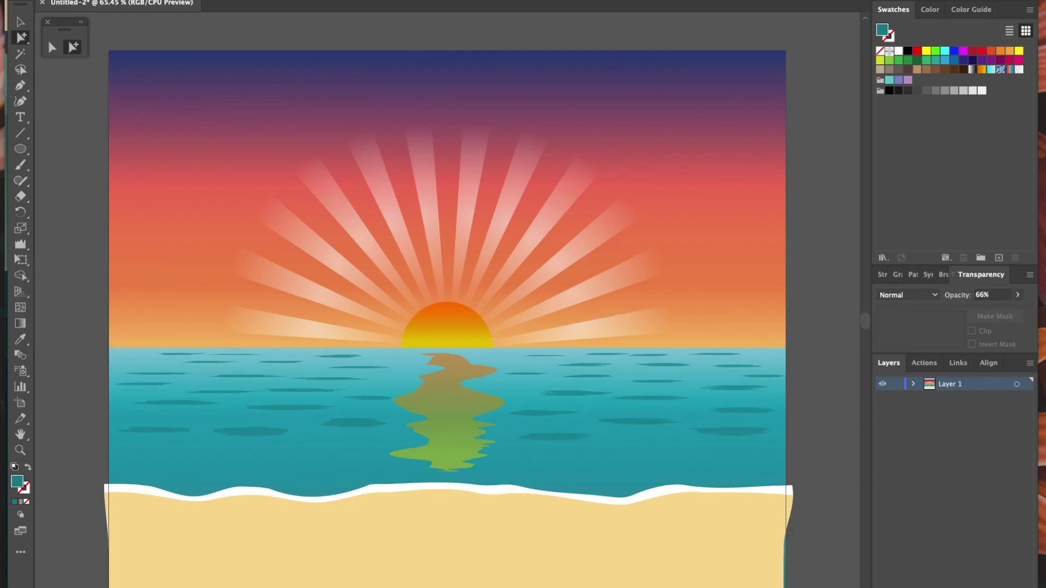
- Draw three wide, flat white ellipses as cloud bases, one across the upper-left sky and two to the right of the sun
left_click(23, 150)
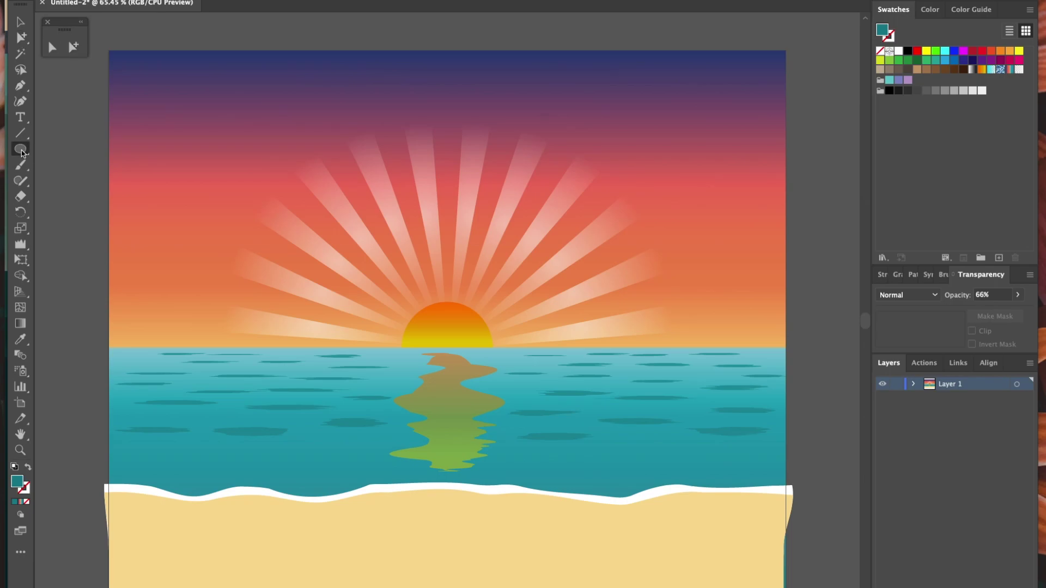
left_click(24, 152)
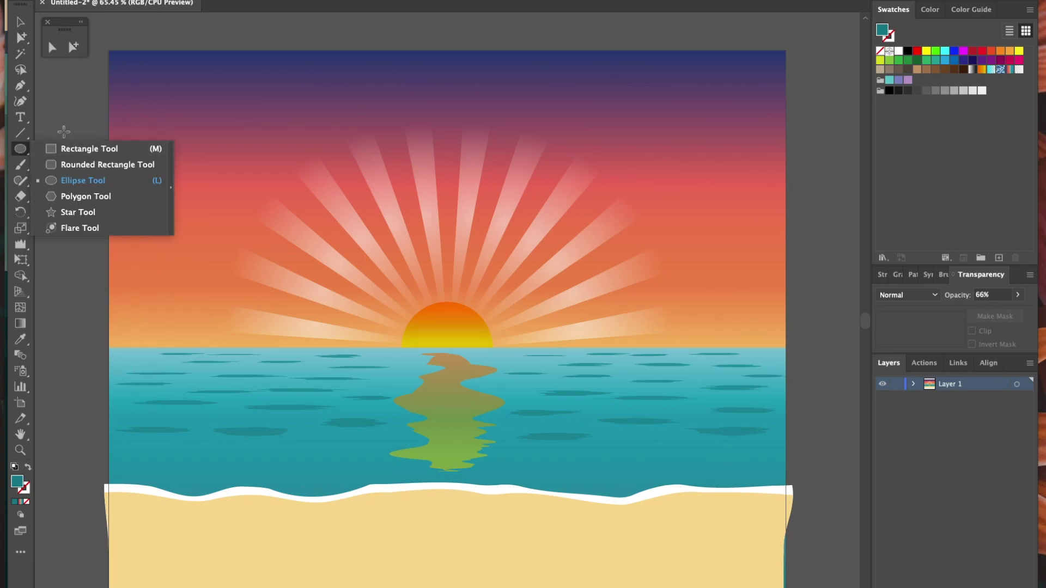
left_click_drag(138, 147, 427, 178)
left_click(898, 51)
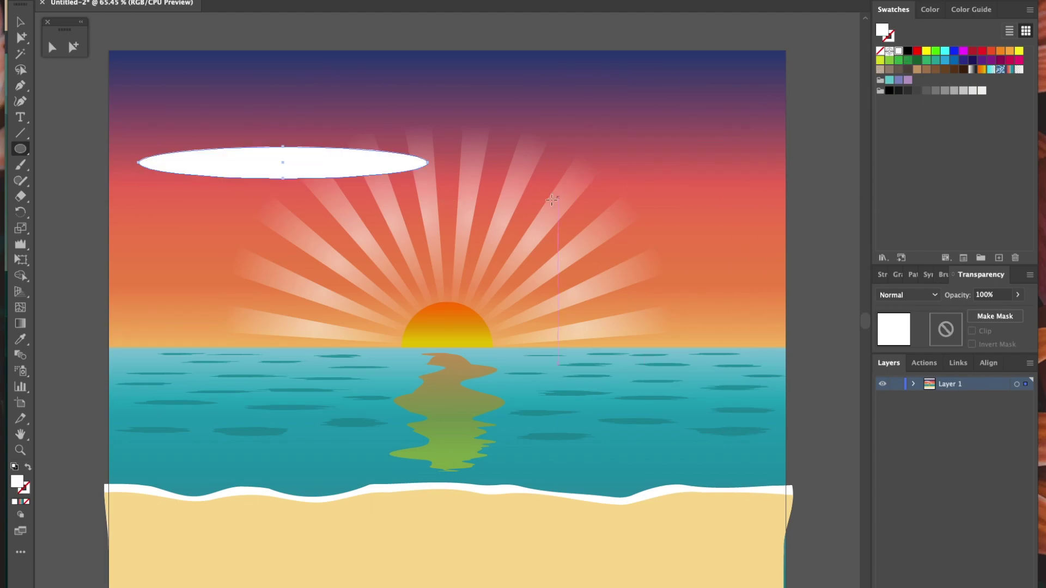
mouse_move(510, 219)
left_mouse_down()
mouse_move(678, 241)
mouse_move(664, 242)
left_mouse_up()
mouse_move(593, 256)
left_mouse_down()
mouse_move(794, 280)
mouse_move(777, 284)
left_mouse_up()
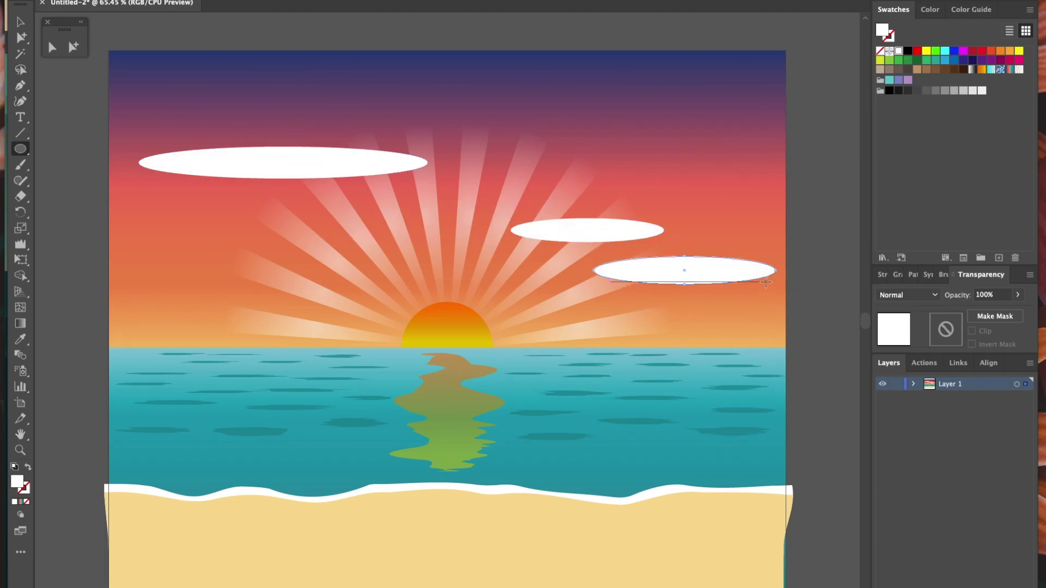
- Adjust the Wrinkle tool's brush angle and distort the large left and smaller middle white ellipses into ragged clouds
left_click_drag(20, 244, 78, 358)
double_click(20, 244)
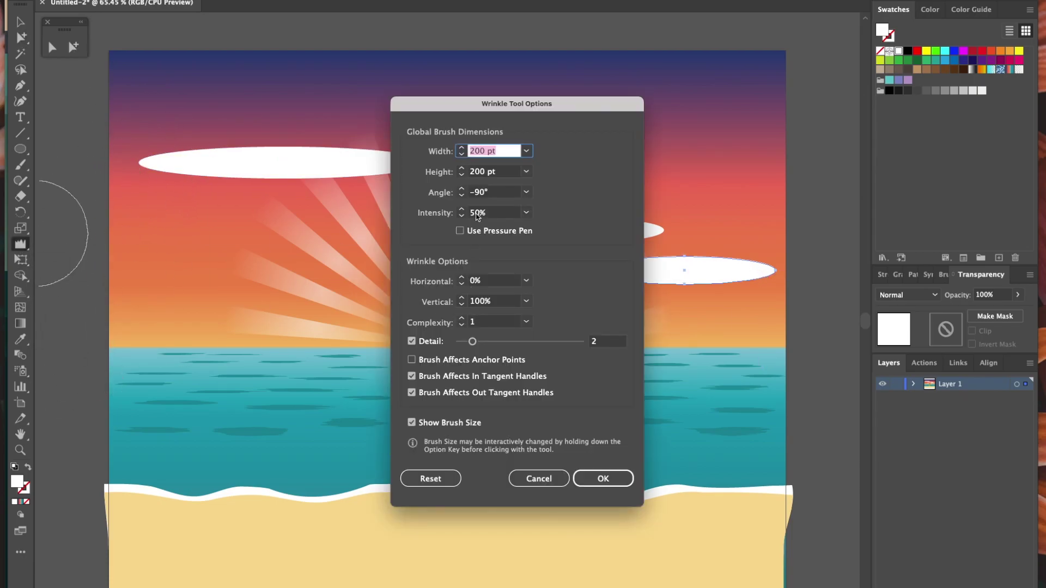
left_click(526, 192)
left_click(543, 308)
left_click(603, 478)
mouse_move(186, 164)
left_mouse_down()
mouse_move(303, 163)
mouse_move(376, 147)
left_mouse_up()
left_click_drag(561, 224, 651, 223)
- Select the lowest white ellipse at the right of the sky and wrinkle it into a ragged cloud
left_click(73, 46)
left_click(661, 273)
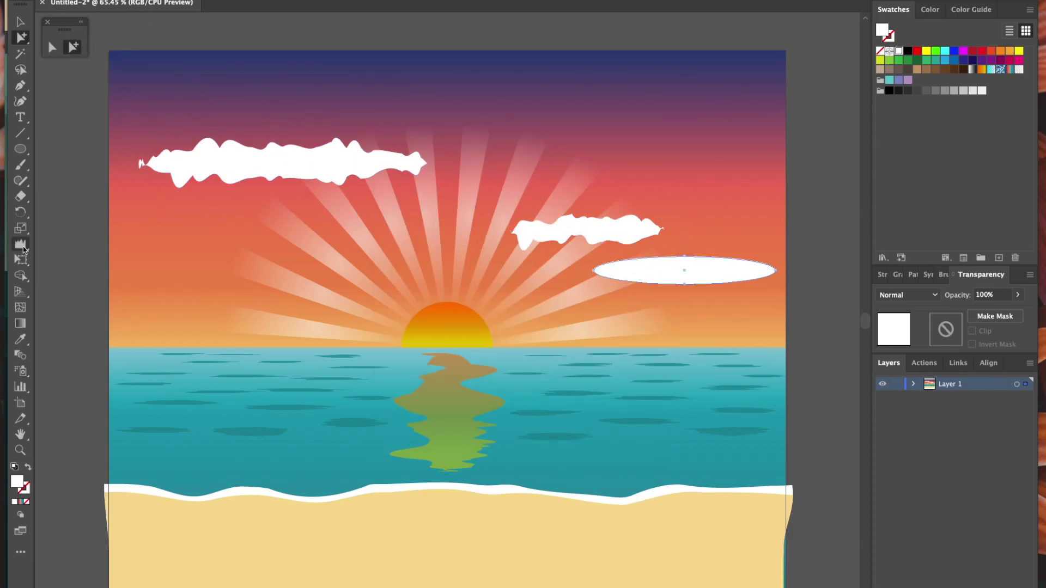
left_click(21, 244)
left_click_drag(599, 270, 774, 270)
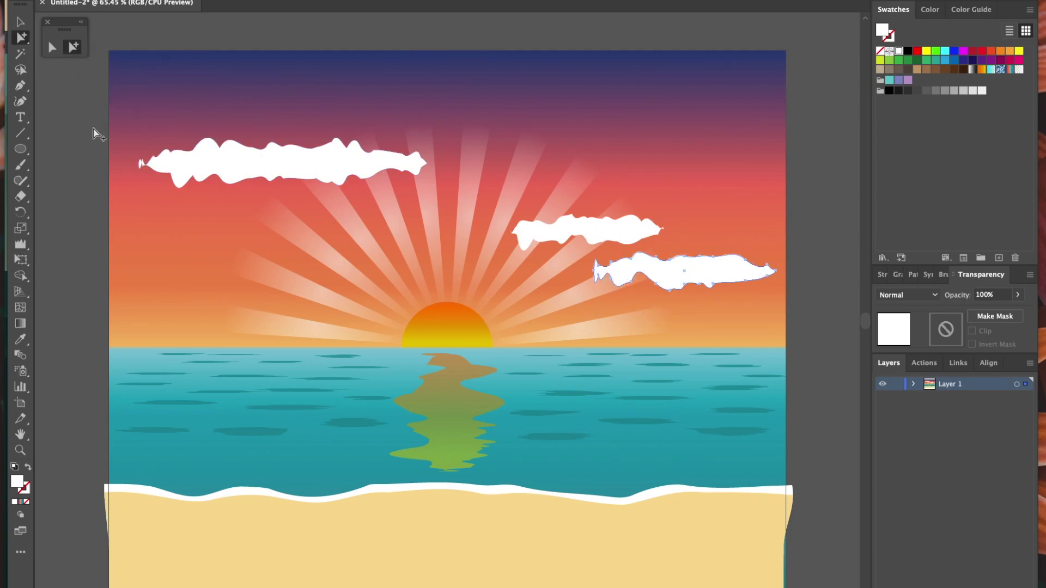
- Select all three clouds together and lower their opacity so the sky and rays show through
left_click_drag(87, 132, 727, 283)
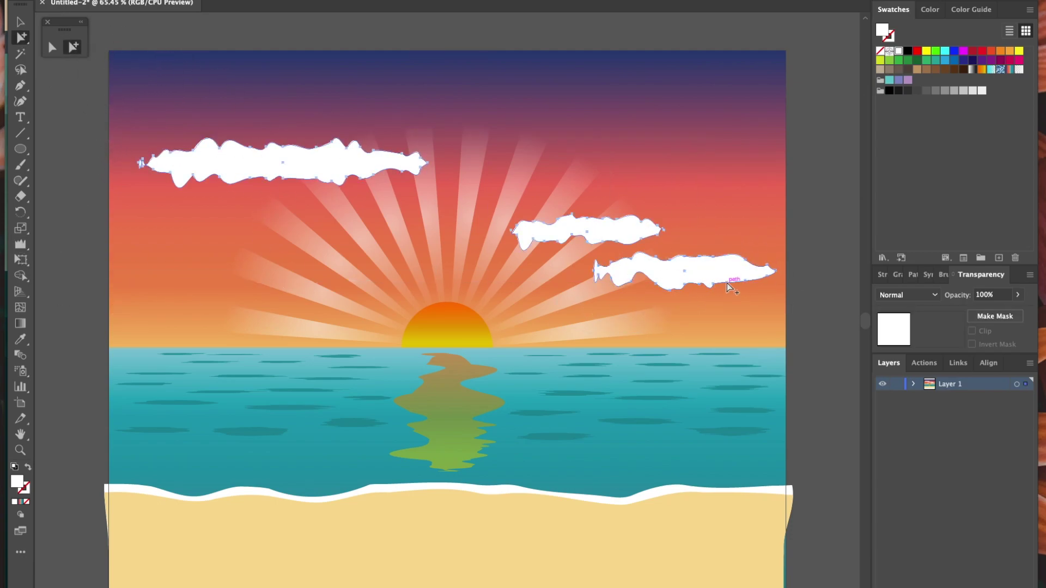
left_click(1018, 295)
left_click_drag(1017, 310, 980, 311)
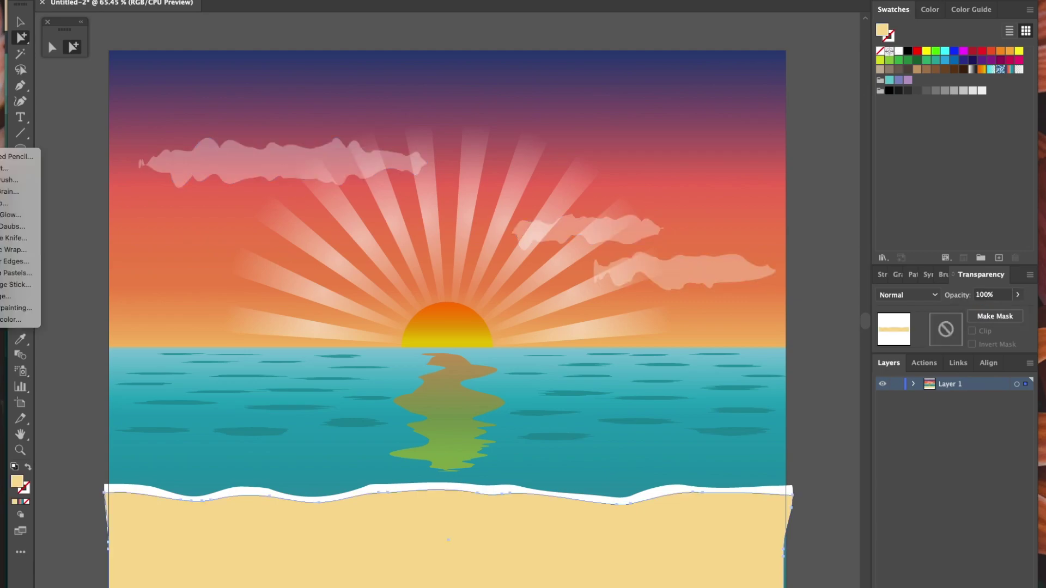
- Apply the Film Grain effect to the sand shape with Grain 4, Highlight Area 0 and Intensity 10
left_click(17, 191)
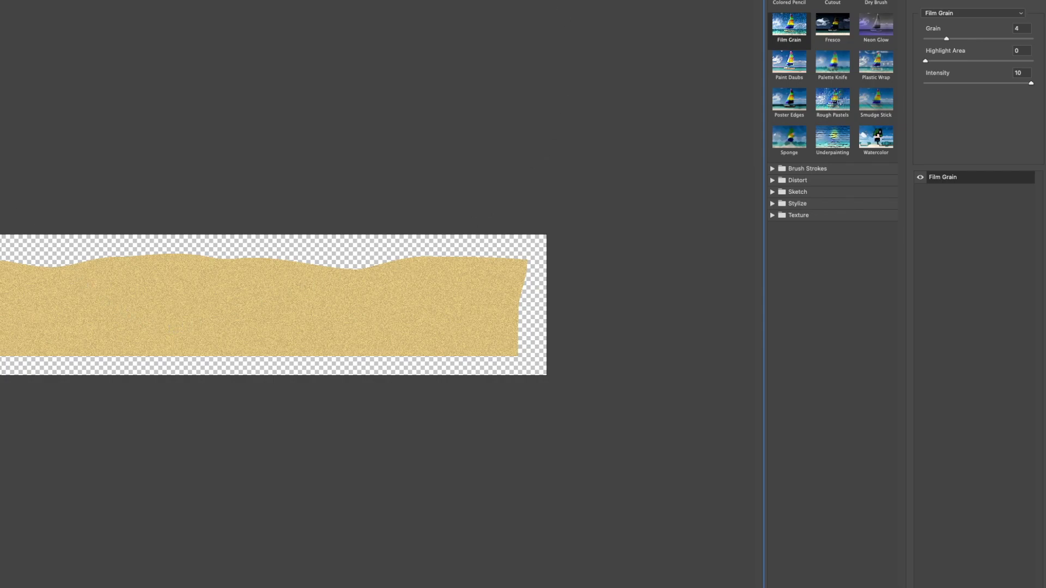
key("Return")
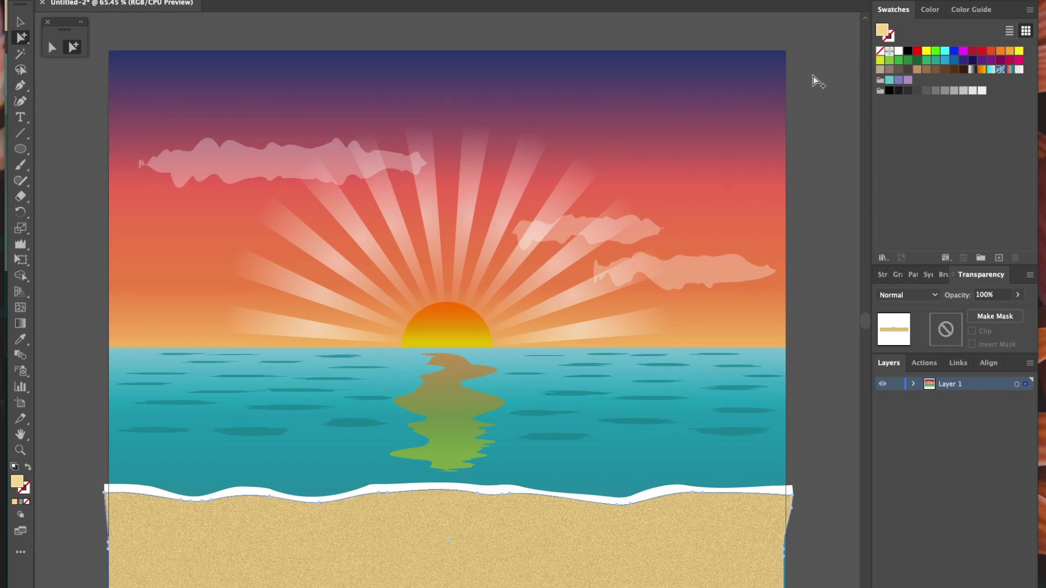